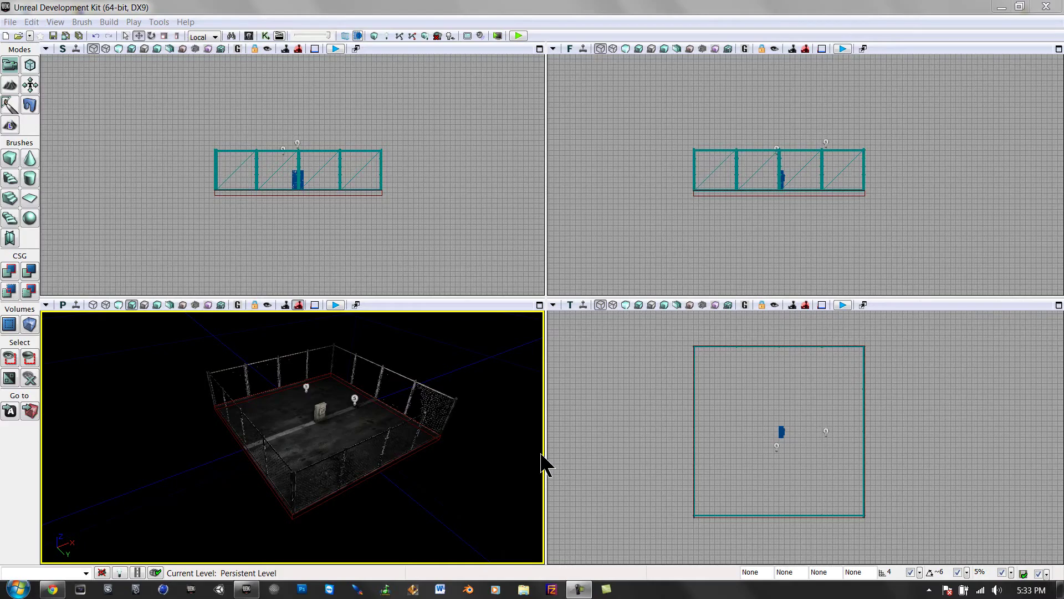
Open the Kismet editor for the level and add a Level Loaded event to the empty sequence
{"action": "mouse_move", "coordinate": [352, 395]}
{"action": "right_mouse_down"}
{"action": "mouse_move", "coordinate": [350, 409]}
{"action": "mouse_move", "coordinate": [351, 395]}
{"action": "right_mouse_up"}
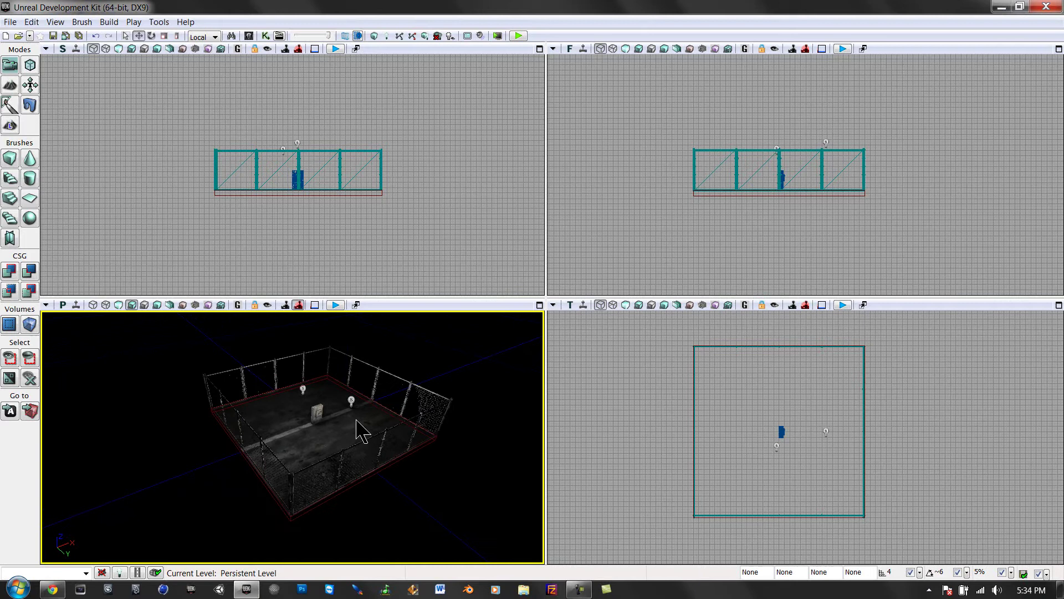
{"action": "left_click_drag", "start_coordinate": [347, 457], "coordinate": [302, 451]}
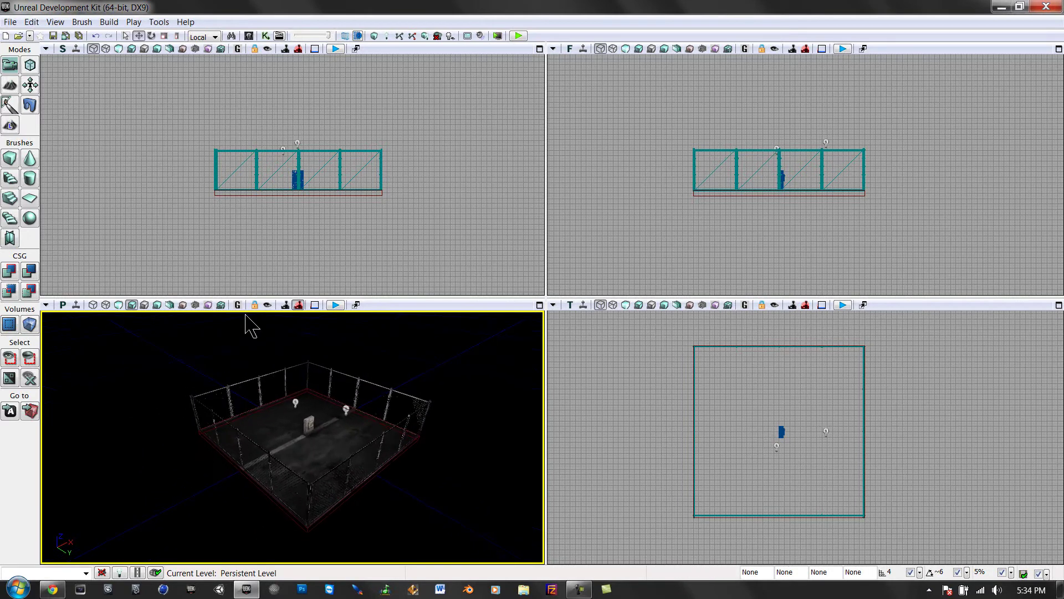
{"action": "left_click", "coordinate": [266, 37]}
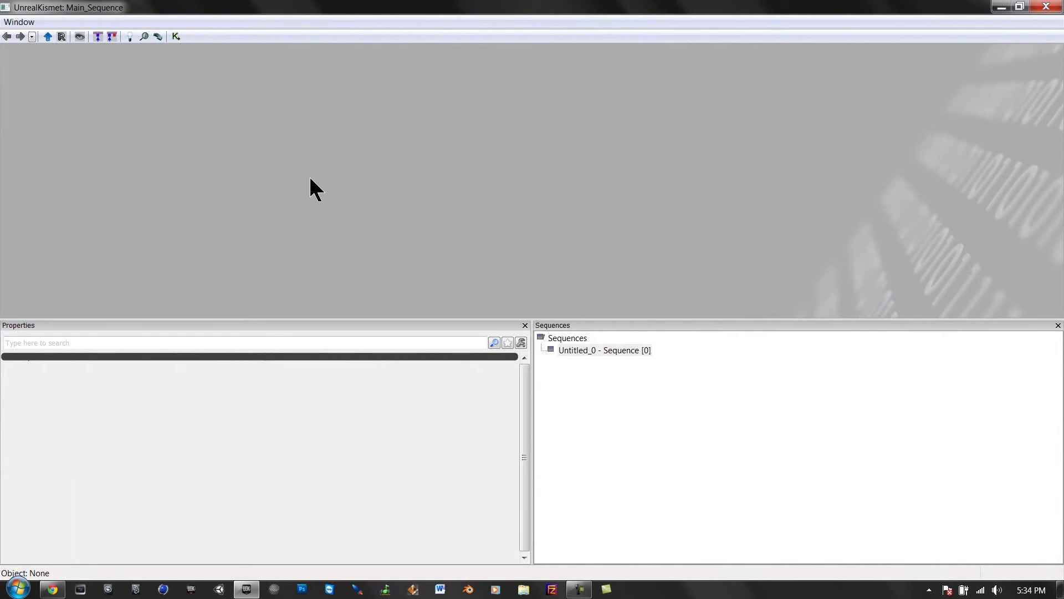
{"action": "right_click", "coordinate": [271, 116]}
{"action": "mouse_move", "coordinate": [388, 161]}
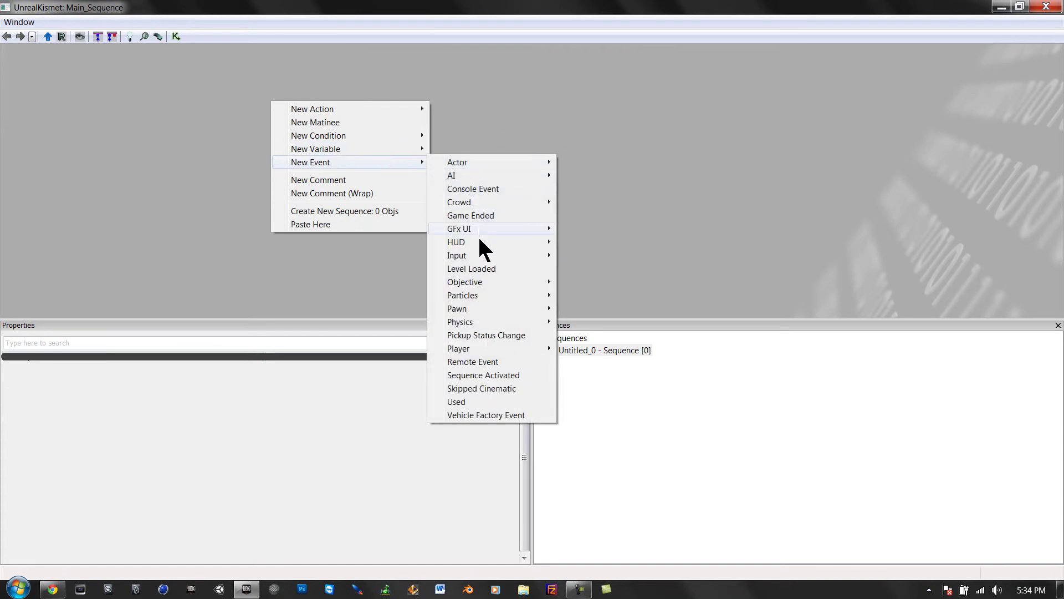
{"action": "left_click", "coordinate": [481, 265]}
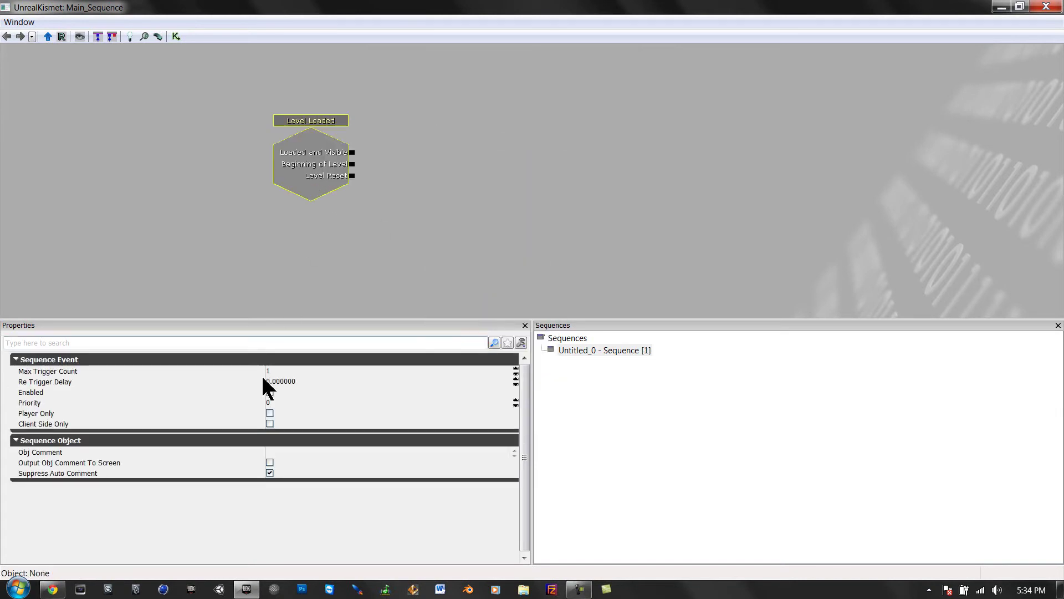
{"action": "left_click", "coordinate": [383, 148]}
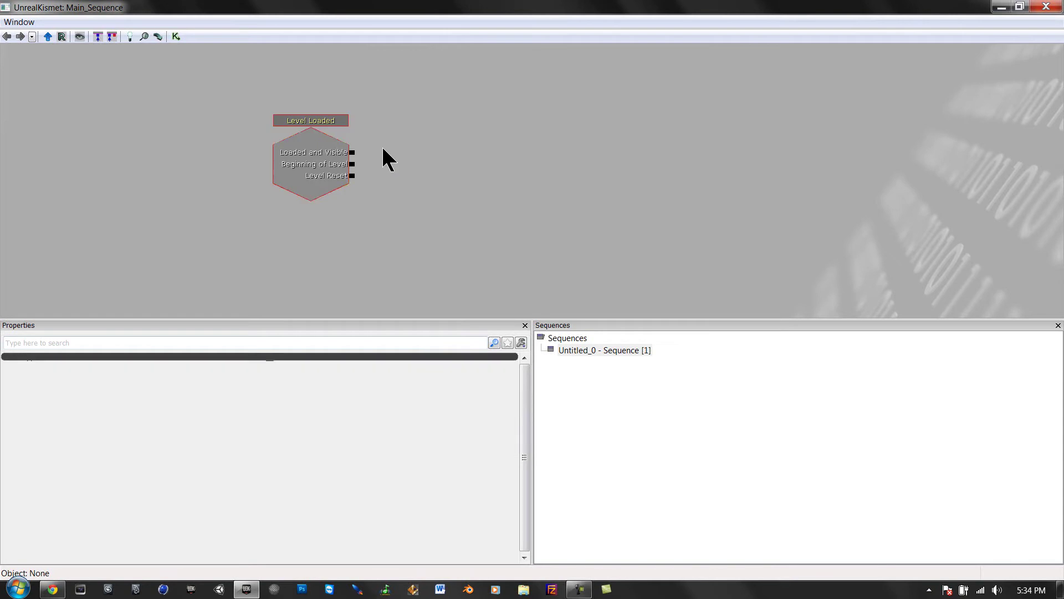
Add a Console Command action beside the Level Loaded event and wire Loaded and Visible to its In input
{"action": "right_click", "coordinate": [396, 150]}
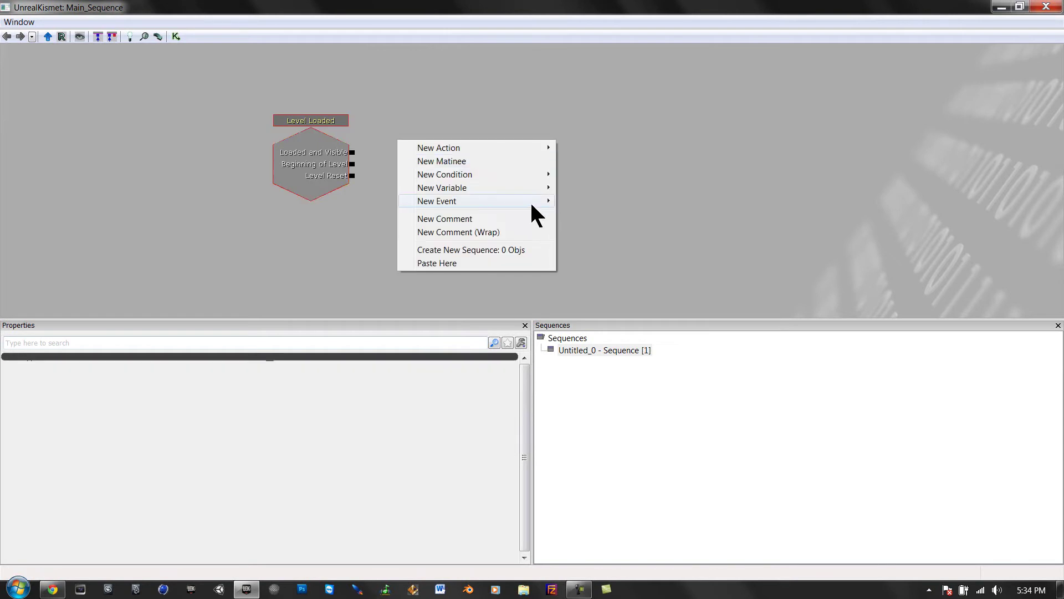
{"action": "mouse_move", "coordinate": [531, 200]}
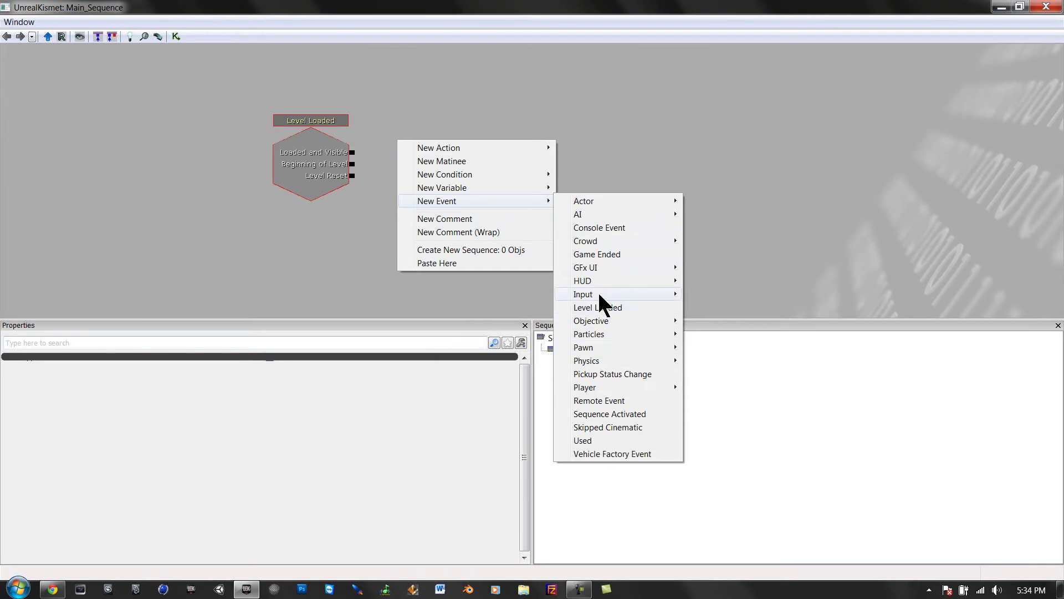
{"action": "mouse_move", "coordinate": [531, 148]}
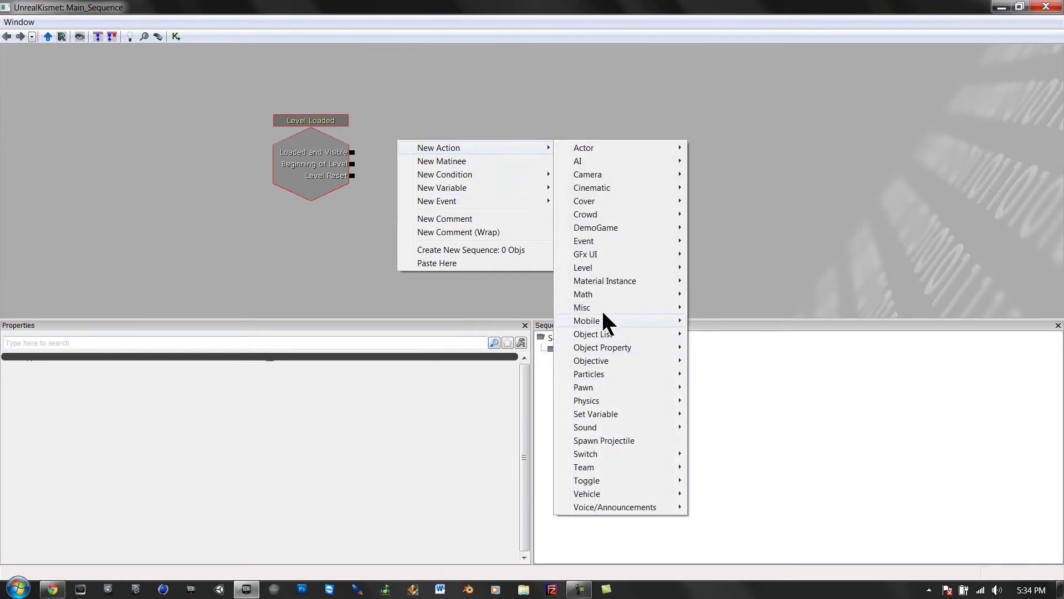
{"action": "mouse_move", "coordinate": [594, 302]}
{"action": "left_click", "coordinate": [737, 318]}
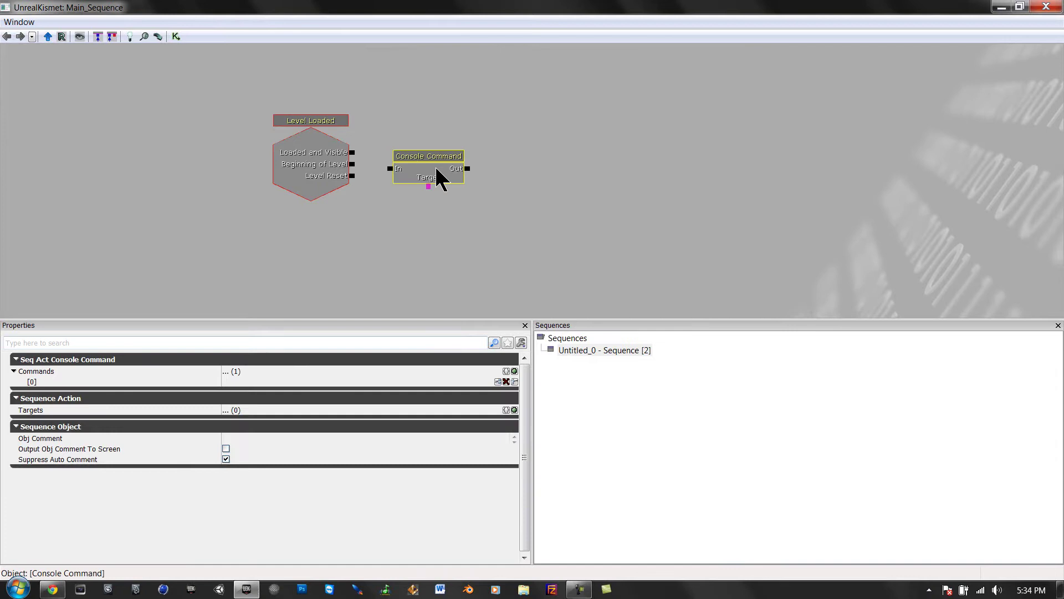
{"action": "left_click_drag", "start_coordinate": [435, 165], "coordinate": [425, 146]}
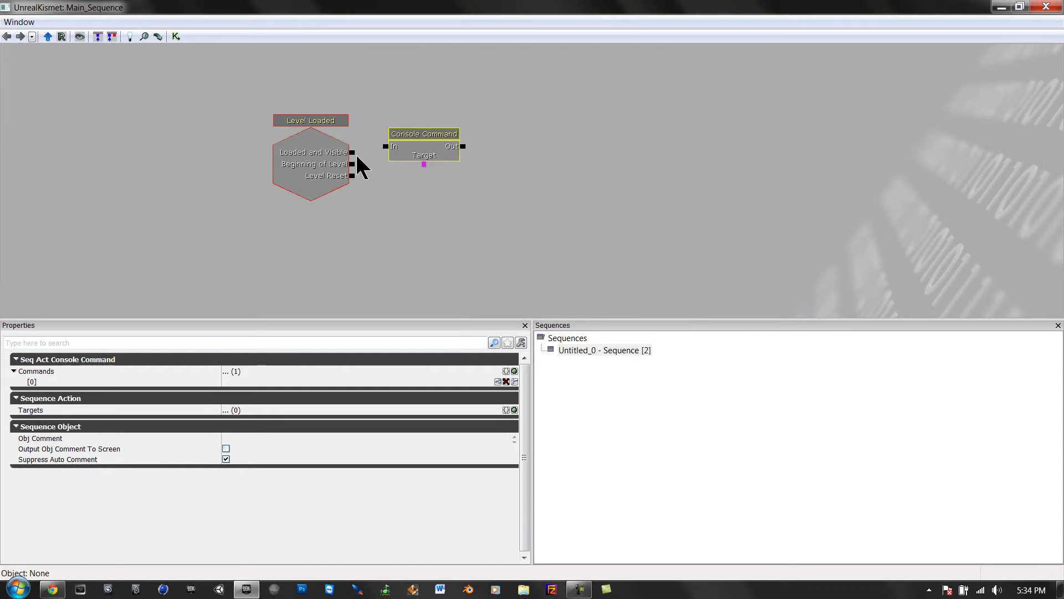
{"action": "left_click_drag", "start_coordinate": [351, 152], "coordinate": [387, 148]}
Set the Console Command action's first command entry to behindview
{"action": "left_click", "coordinate": [413, 149]}
{"action": "left_click", "coordinate": [506, 382]}
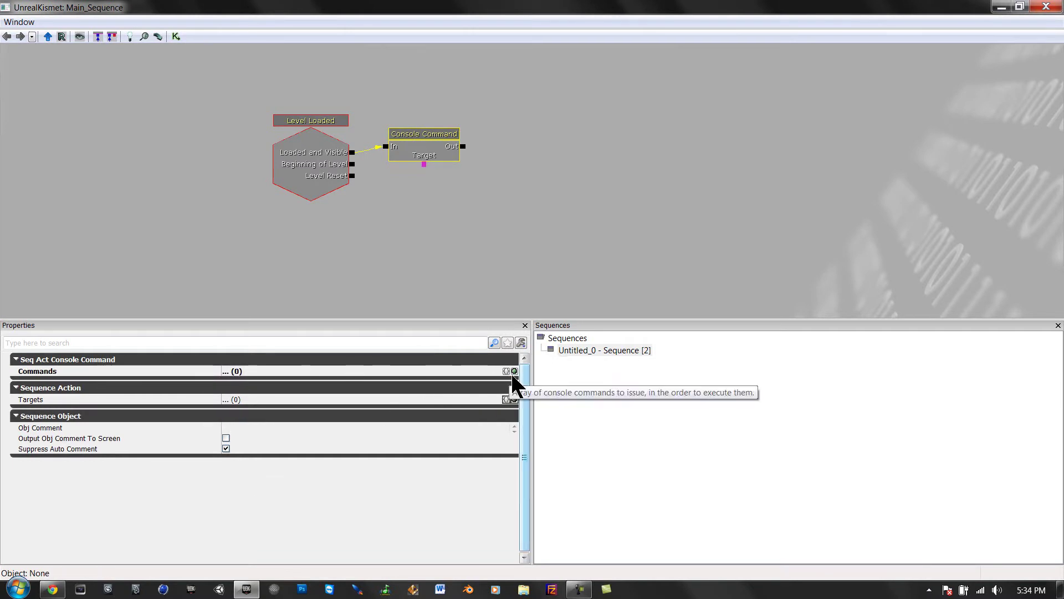
{"action": "left_click", "coordinate": [515, 371]}
{"action": "left_click", "coordinate": [239, 382]}
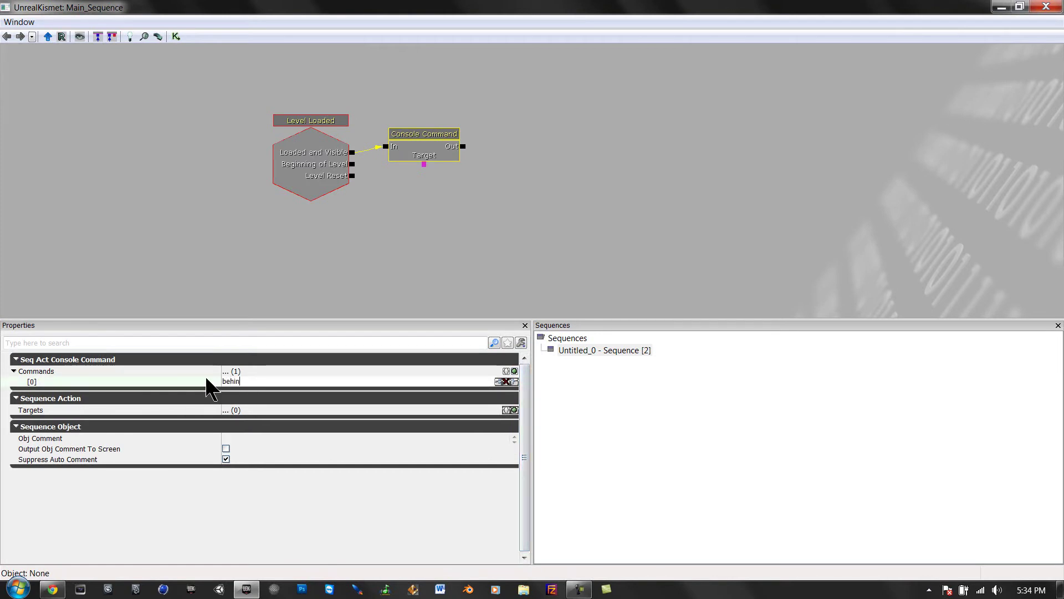
{"action": "type", "text": "behindview"}
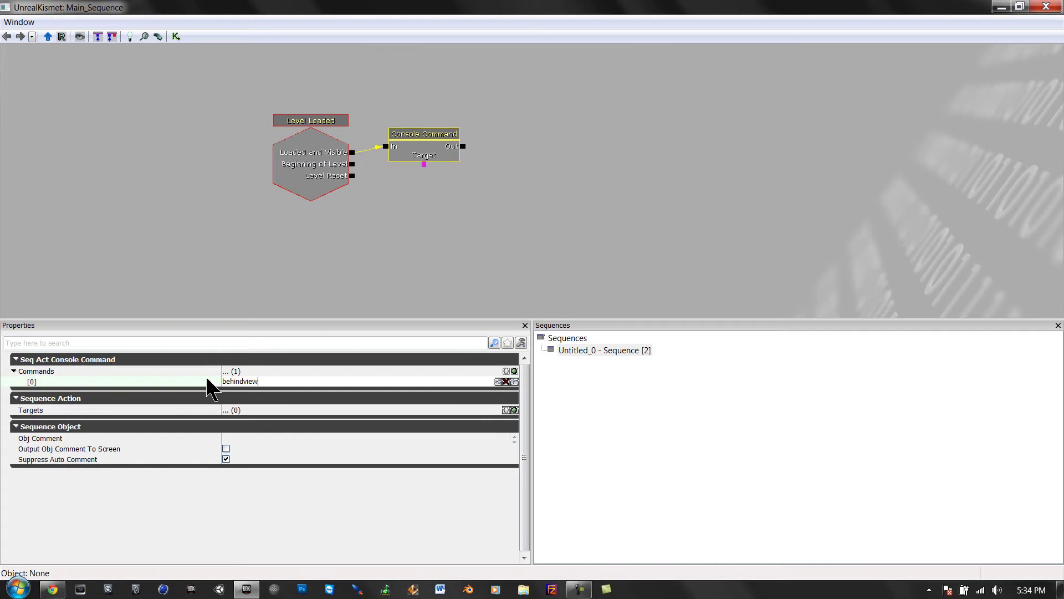
{"action": "key", "text": "Return"}
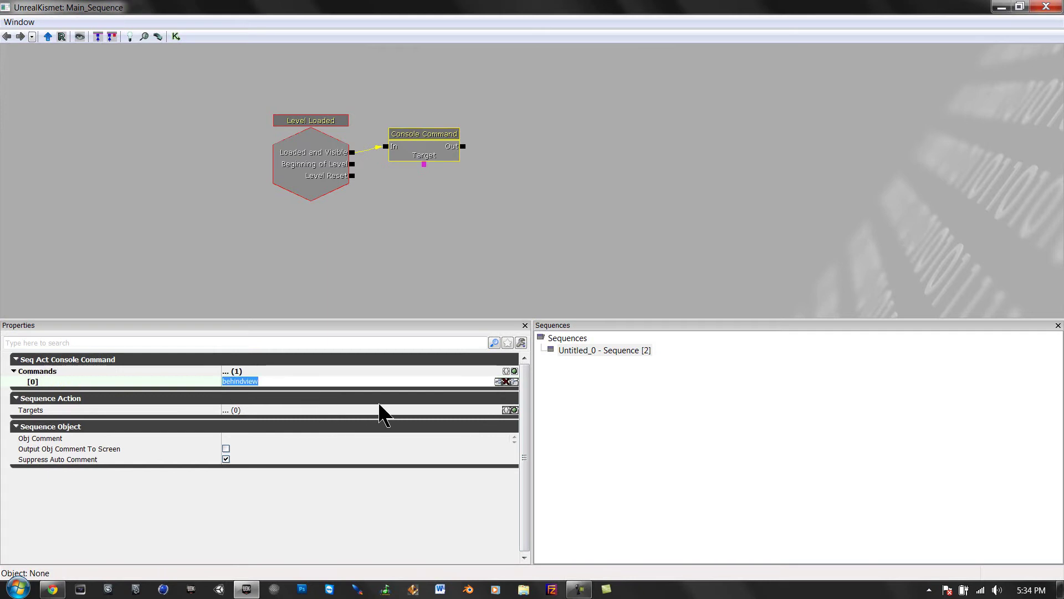
{"action": "left_click", "coordinate": [703, 455]}
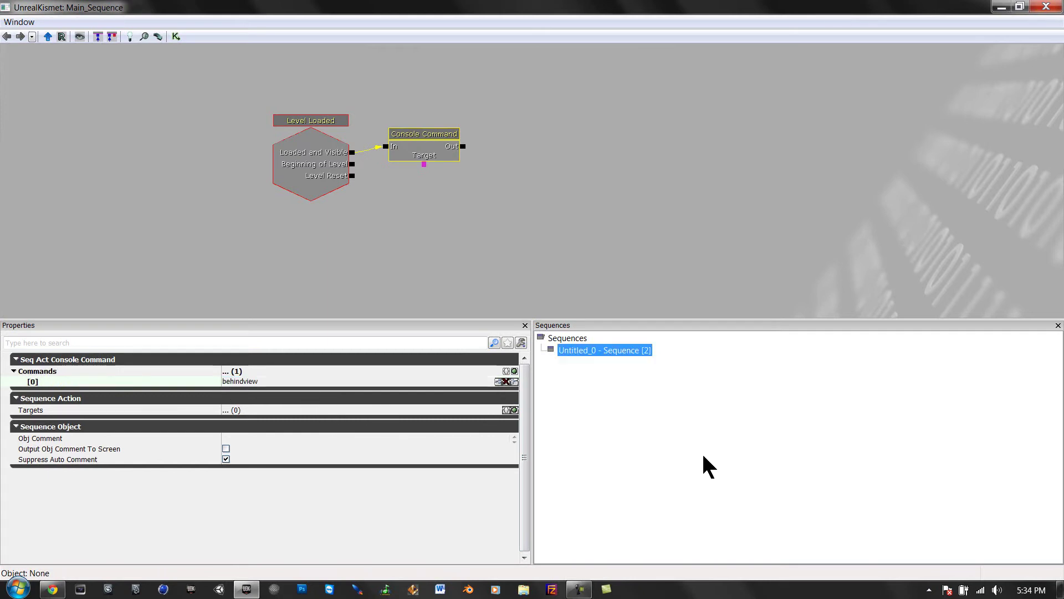
{"action": "left_click", "coordinate": [538, 264]}
{"action": "left_click", "coordinate": [413, 152]}
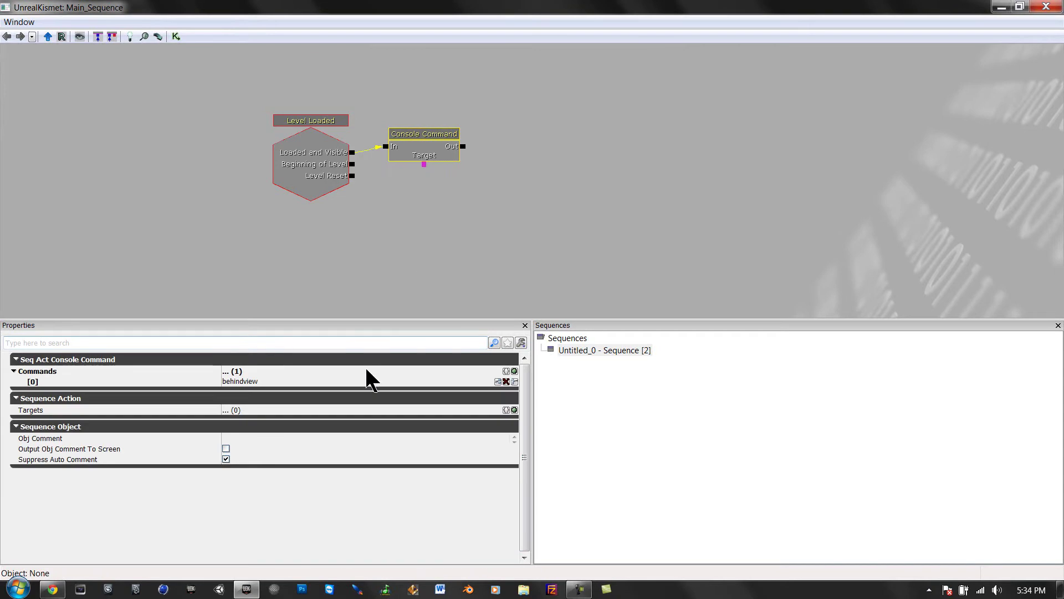
Attach a new Player variable covering all players to the Console Command's Target, and close Kismet
{"action": "right_click", "coordinate": [444, 202]}
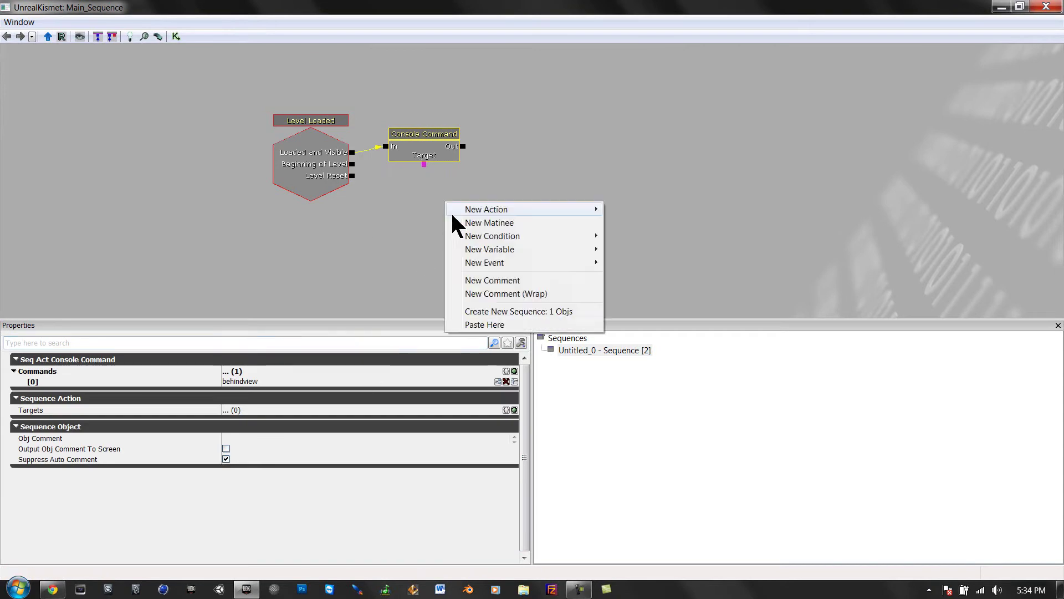
{"action": "mouse_move", "coordinate": [567, 249]}
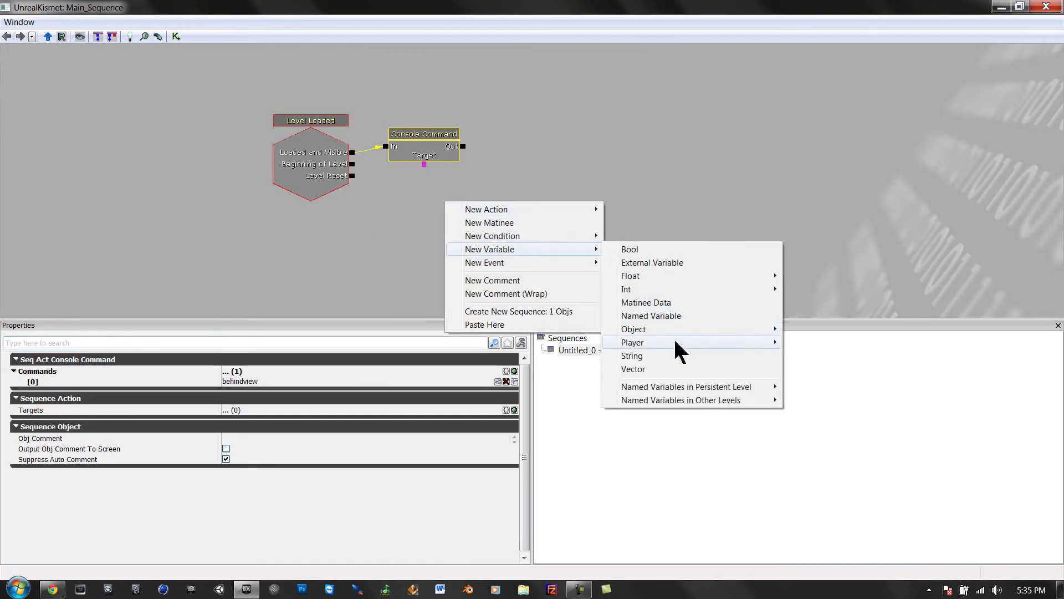
{"action": "mouse_move", "coordinate": [707, 342]}
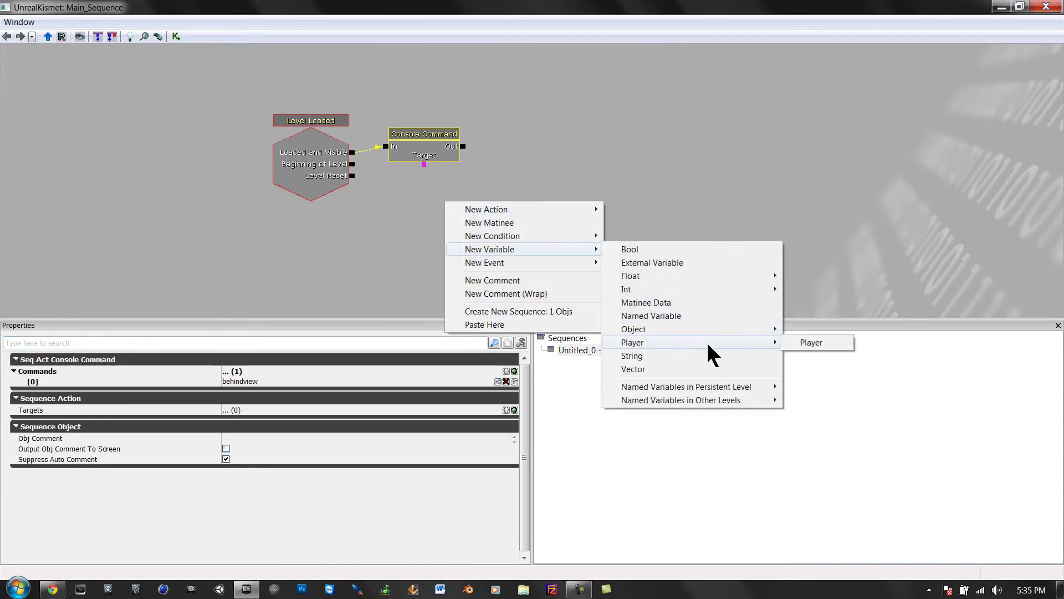
{"action": "left_click", "coordinate": [797, 341]}
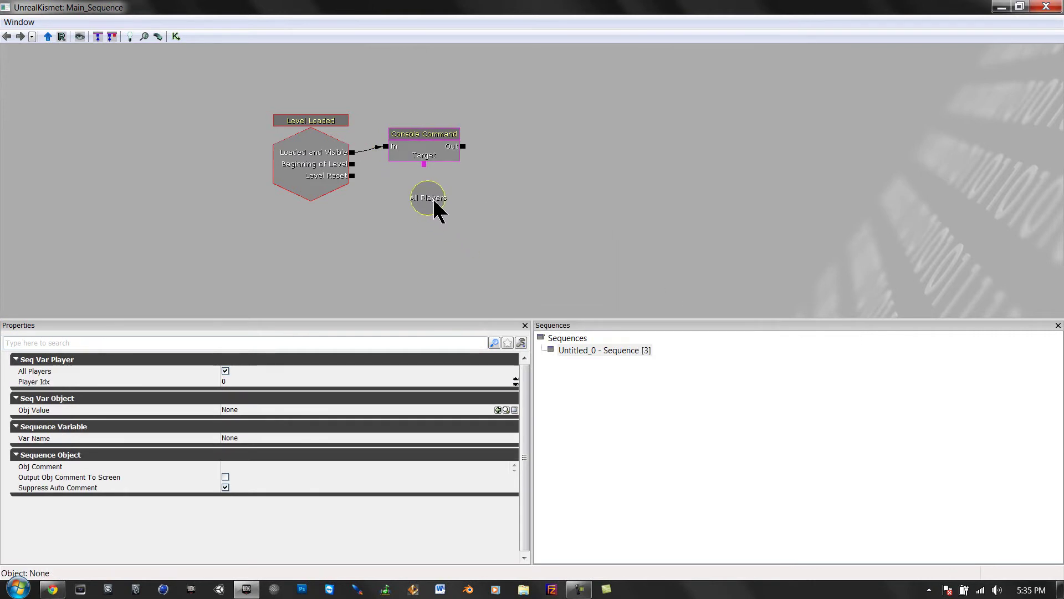
{"action": "left_click_drag", "start_coordinate": [427, 168], "coordinate": [426, 172]}
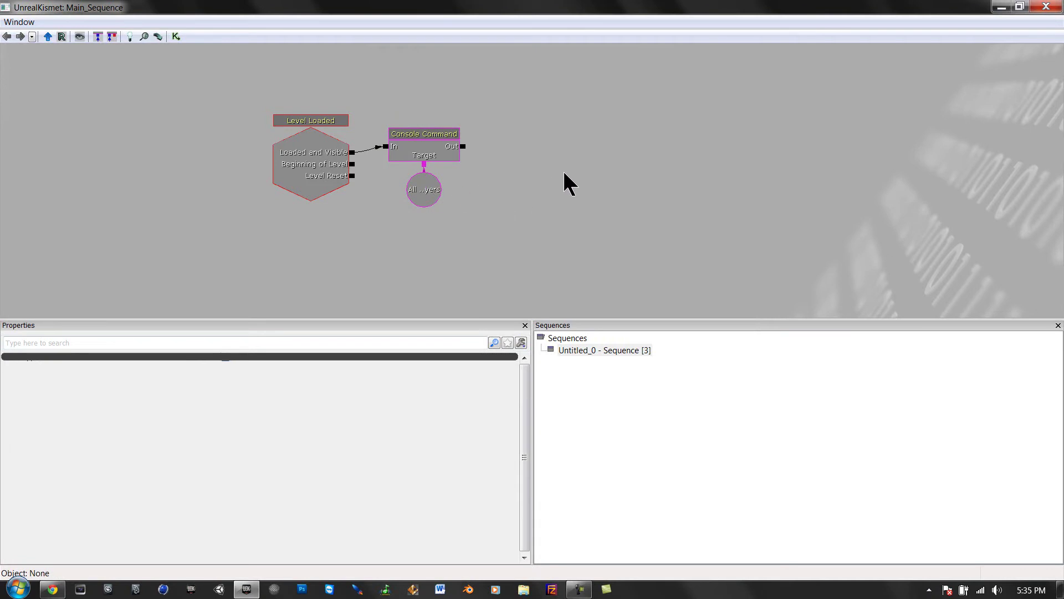
{"action": "left_click", "coordinate": [426, 194]}
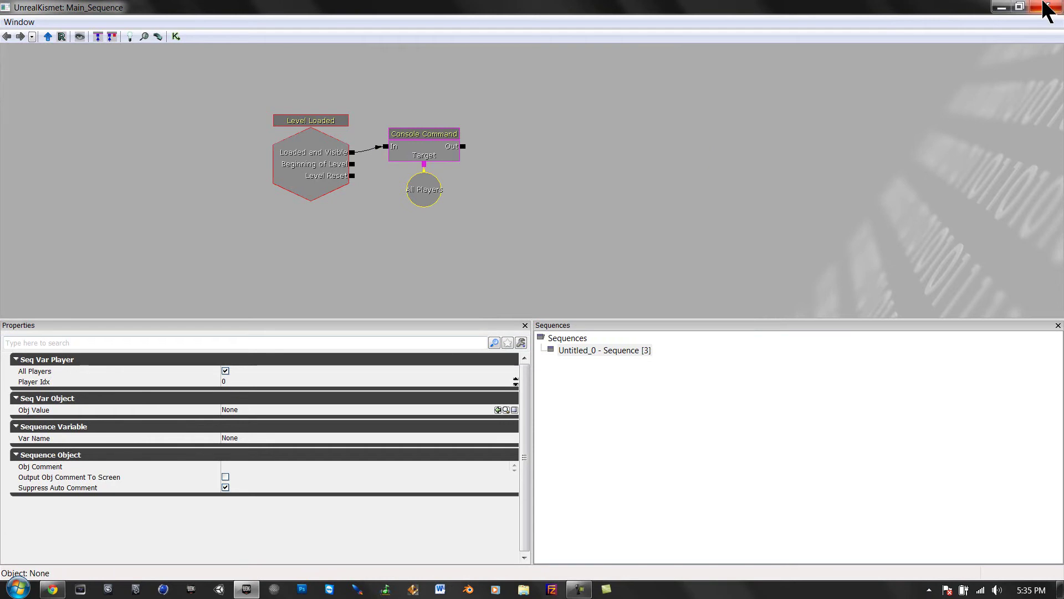
{"action": "left_click", "coordinate": [1045, 5]}
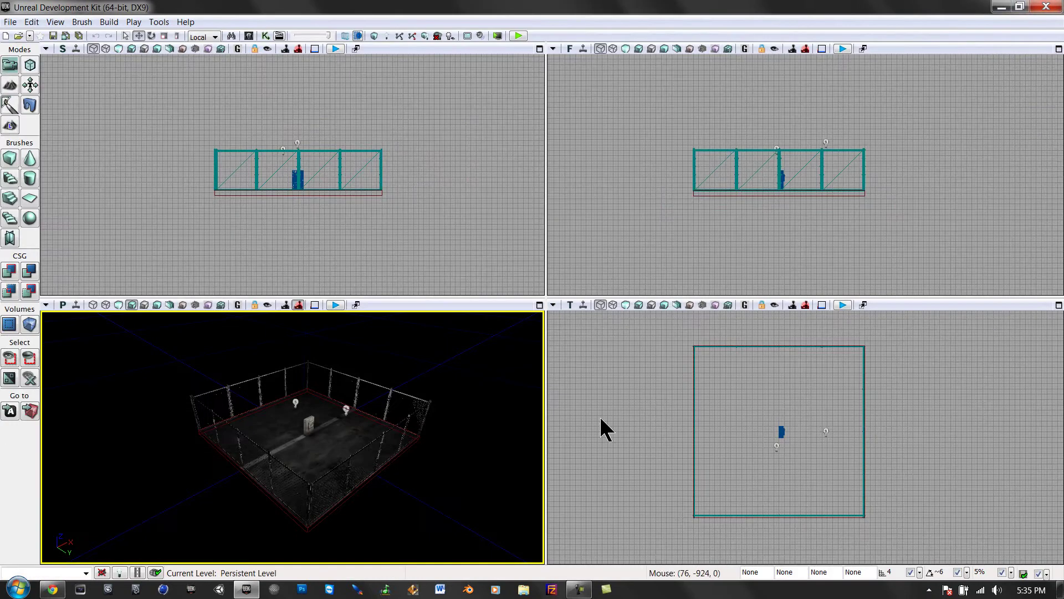
Play the level from the arena floor, test the behind-view camera by moving and shooting, and exit the preview
{"action": "right_click", "coordinate": [331, 431]}
{"action": "left_click", "coordinate": [353, 409]}
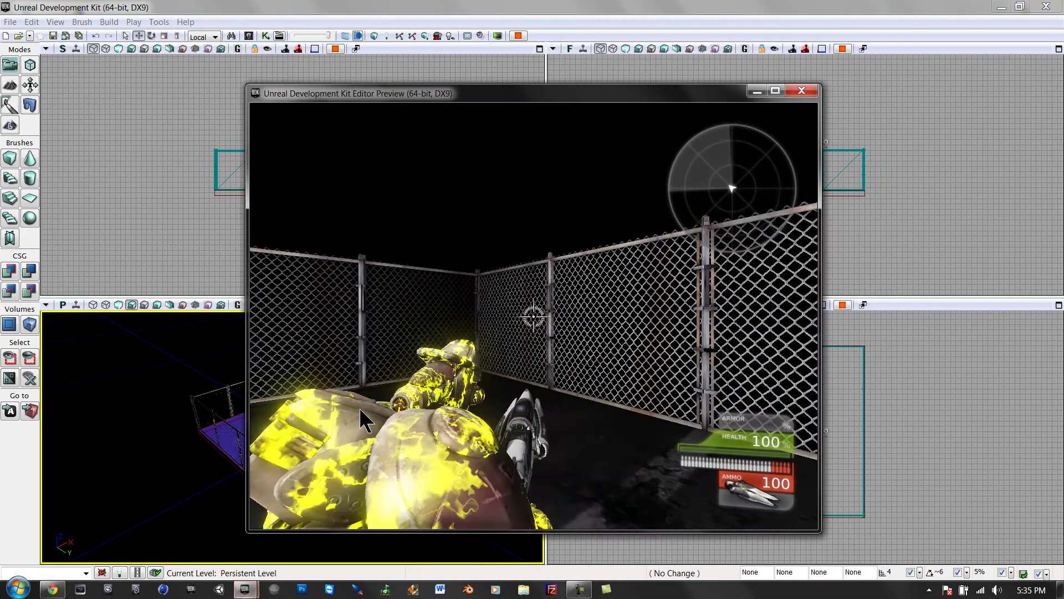
{"action": "left_click", "coordinate": [334, 283]}
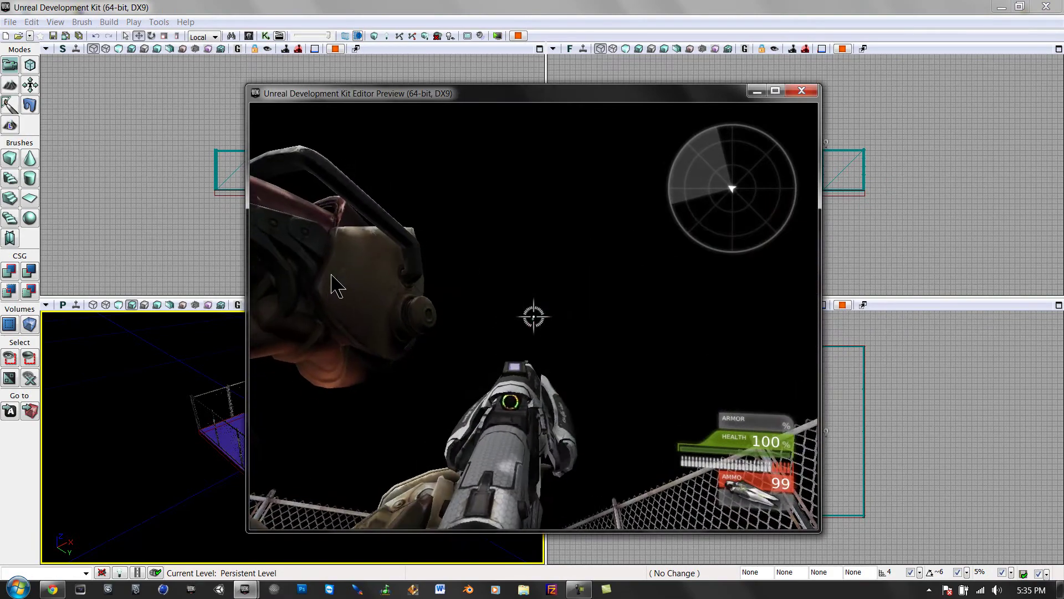
{"action": "left_click", "coordinate": [334, 283]}
{"action": "left_click", "coordinate": [341, 333]}
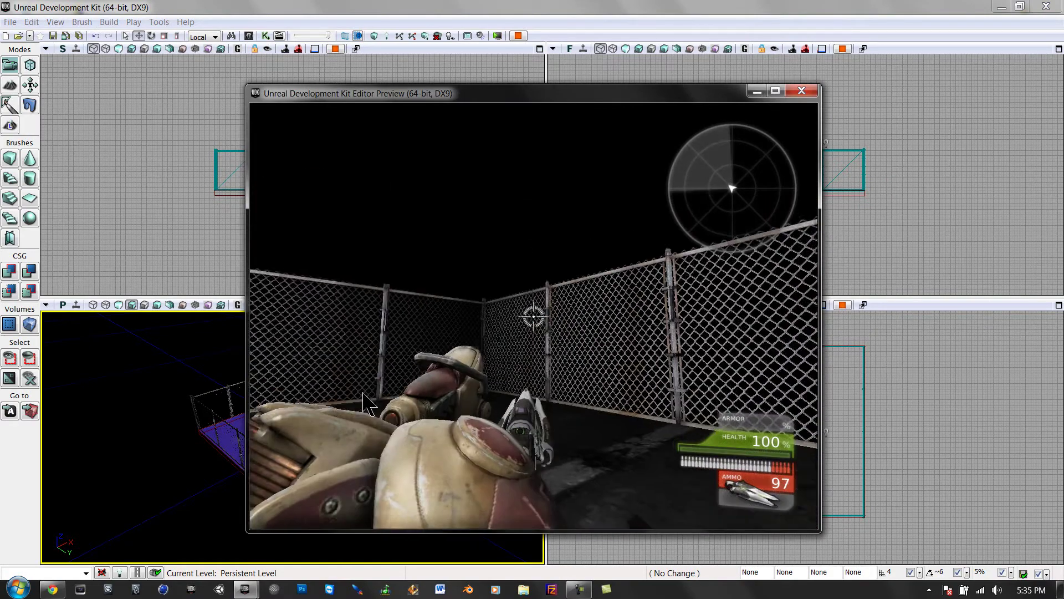
{"action": "left_click", "coordinate": [364, 398]}
{"action": "left_click", "coordinate": [373, 422]}
{"action": "left_click", "coordinate": [414, 527]}
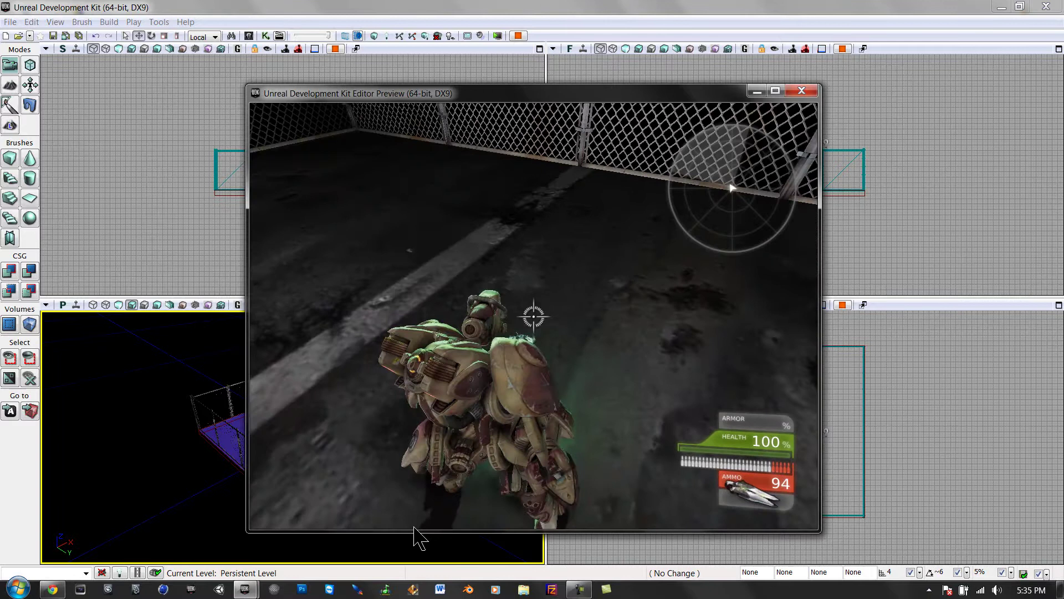
{"action": "left_click", "coordinate": [423, 528]}
{"action": "left_click", "coordinate": [427, 523]}
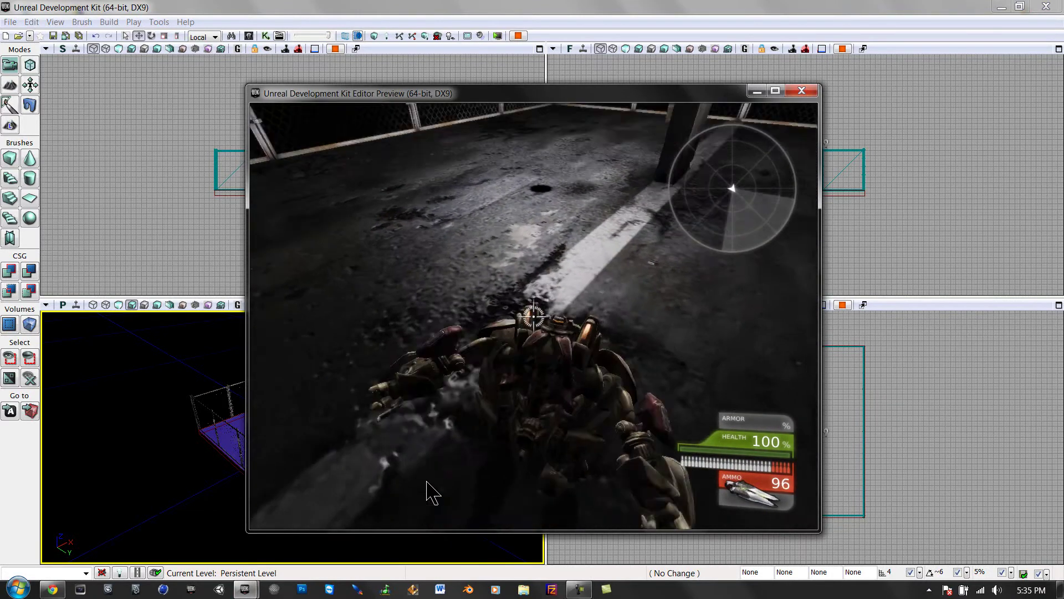
{"action": "left_click", "coordinate": [604, 378]}
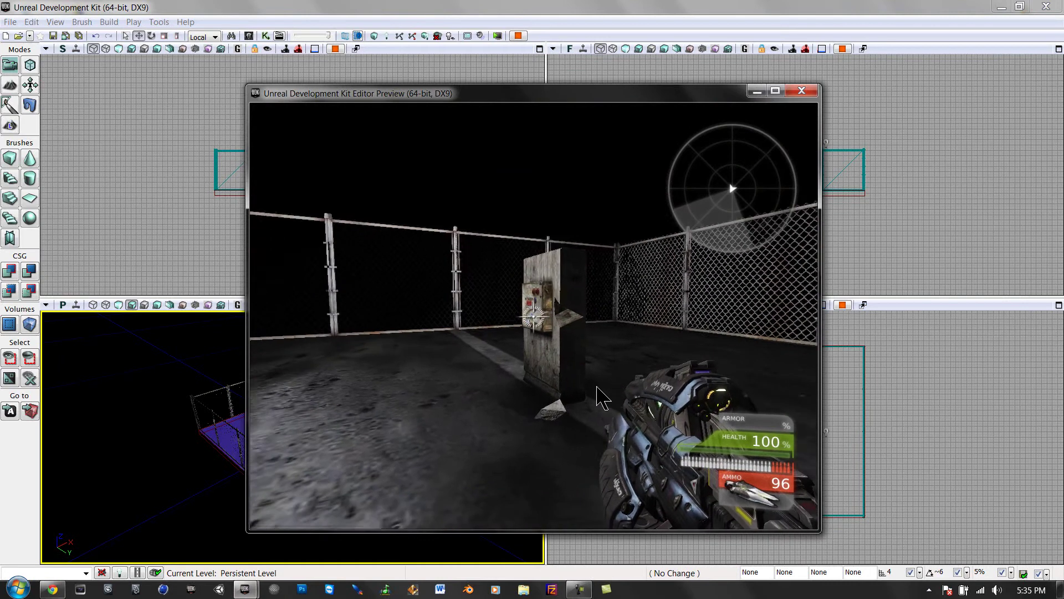
{"action": "key", "text": "Escape"}
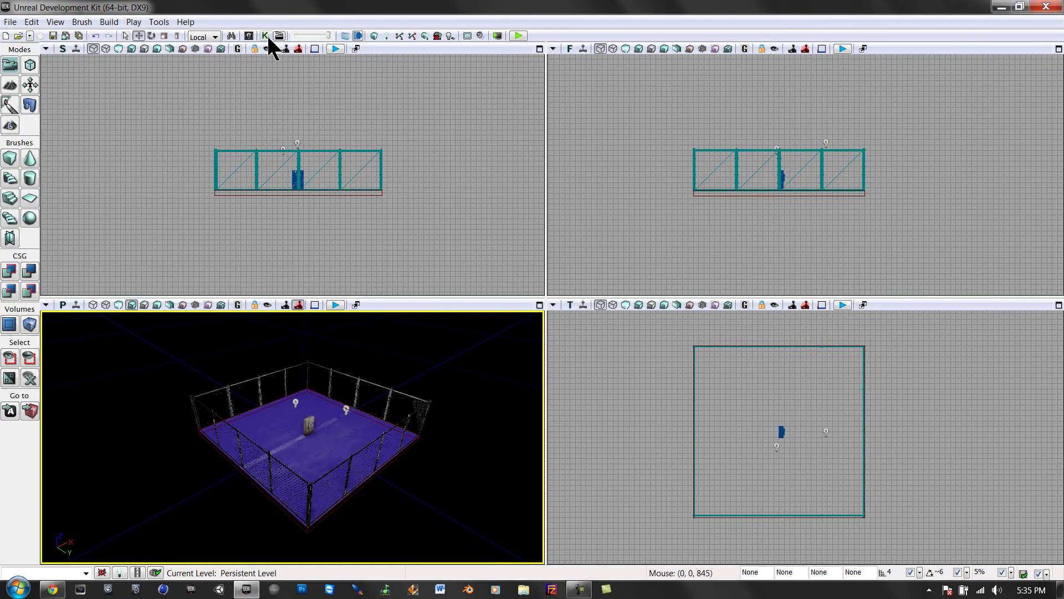
Add a Trigger actor on the floor in front of the concrete block with the switch
{"action": "key", "text": "w"}
{"action": "right_click_drag", "start_coordinate": [315, 388], "coordinate": [303, 463]}
{"action": "right_click", "coordinate": [308, 444]}
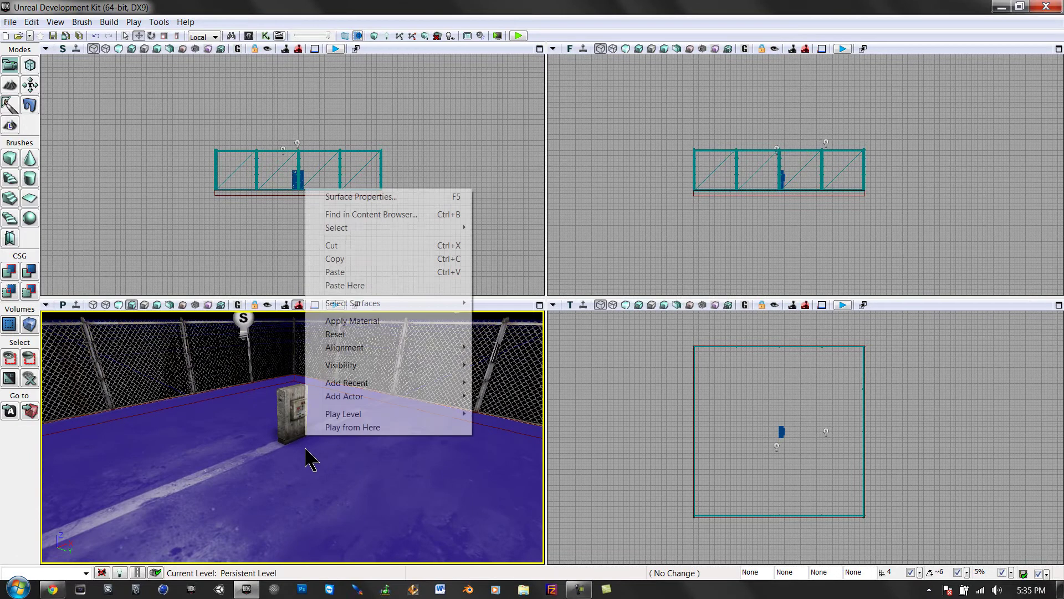
{"action": "mouse_move", "coordinate": [399, 398]}
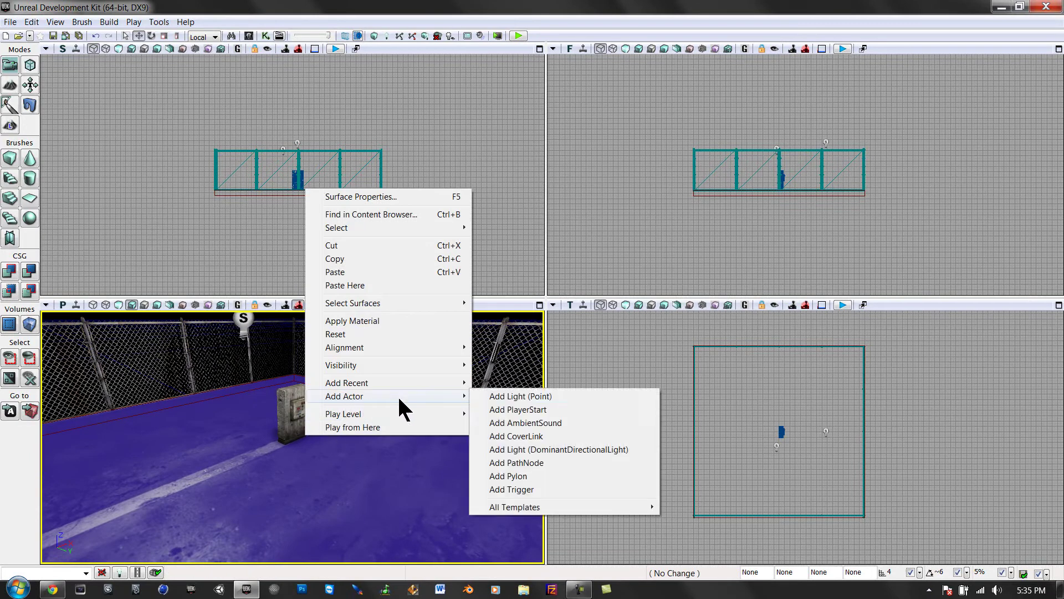
{"action": "left_click", "coordinate": [518, 489]}
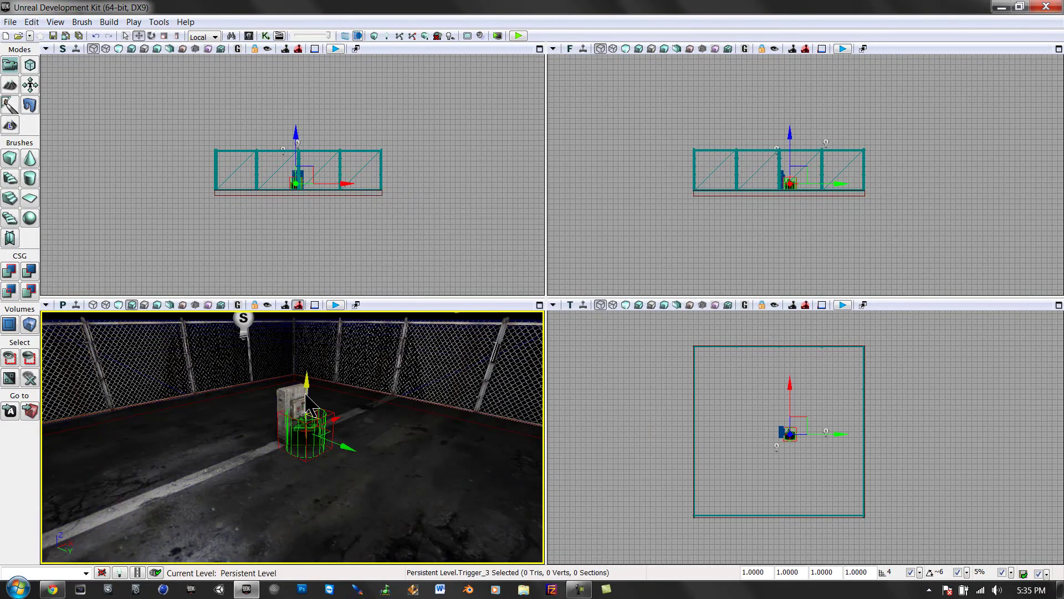
Raise the trigger off the floor and shift it sideways to line up with the switch on the concrete block
{"action": "left_click_drag", "start_coordinate": [306, 394], "coordinate": [305, 367]}
{"action": "right_click_drag", "start_coordinate": [400, 388], "coordinate": [316, 395]}
{"action": "right_click", "coordinate": [405, 394]}
{"action": "left_click", "coordinate": [239, 398]}
{"action": "left_click_drag", "start_coordinate": [291, 401], "coordinate": [300, 401]}
{"action": "right_click_drag", "start_coordinate": [327, 398], "coordinate": [417, 416]}
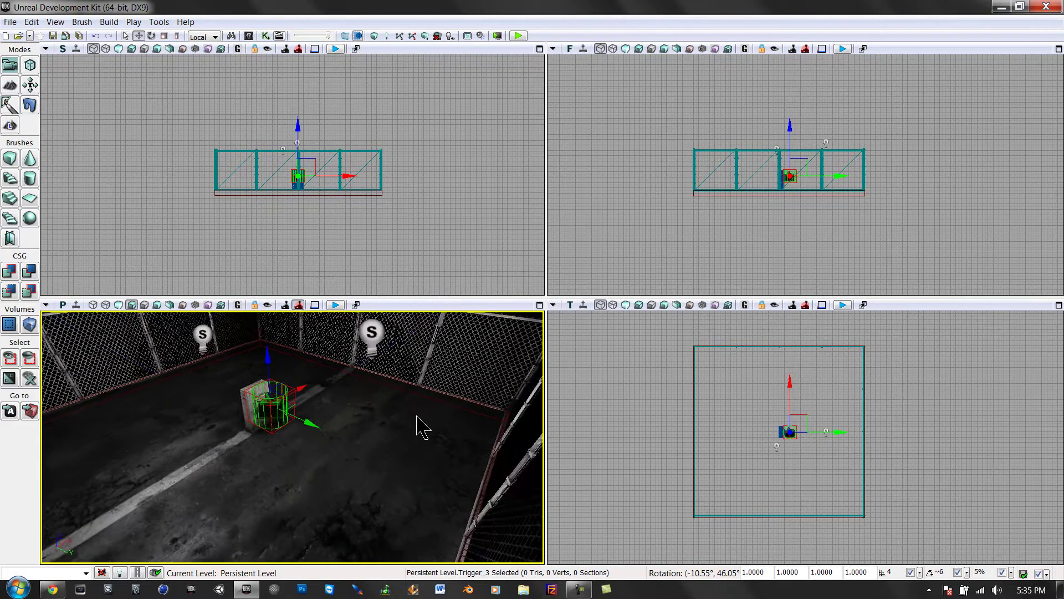
Select the trigger at the concrete block, open Kismet, and delete the Level Loaded event from the sequence
{"action": "left_click_drag", "start_coordinate": [417, 427], "coordinate": [421, 431]}
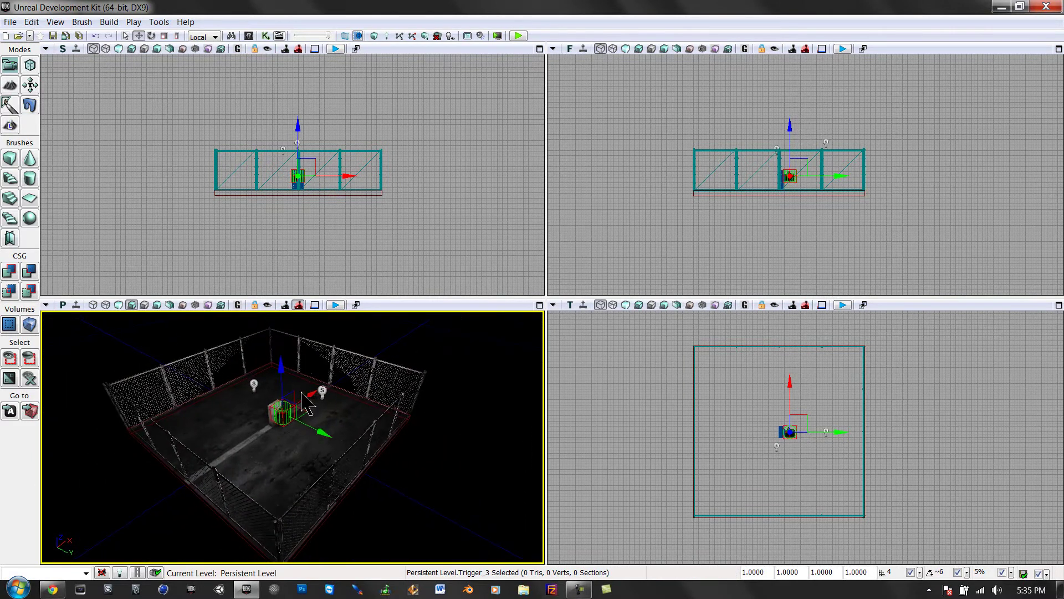
{"action": "left_click", "coordinate": [299, 457]}
{"action": "left_click", "coordinate": [449, 457]}
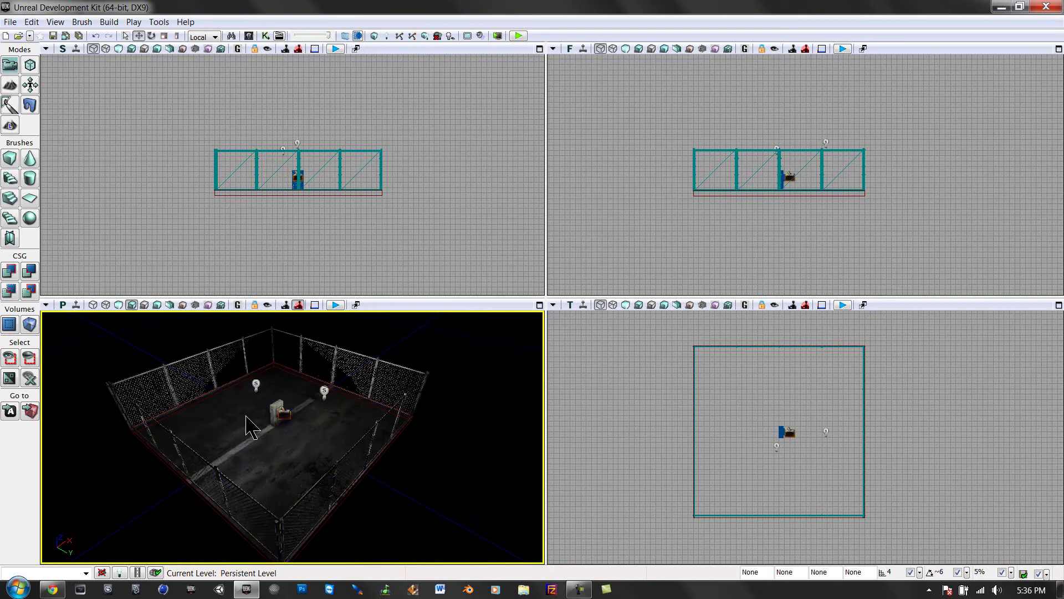
{"action": "left_click", "coordinate": [285, 413]}
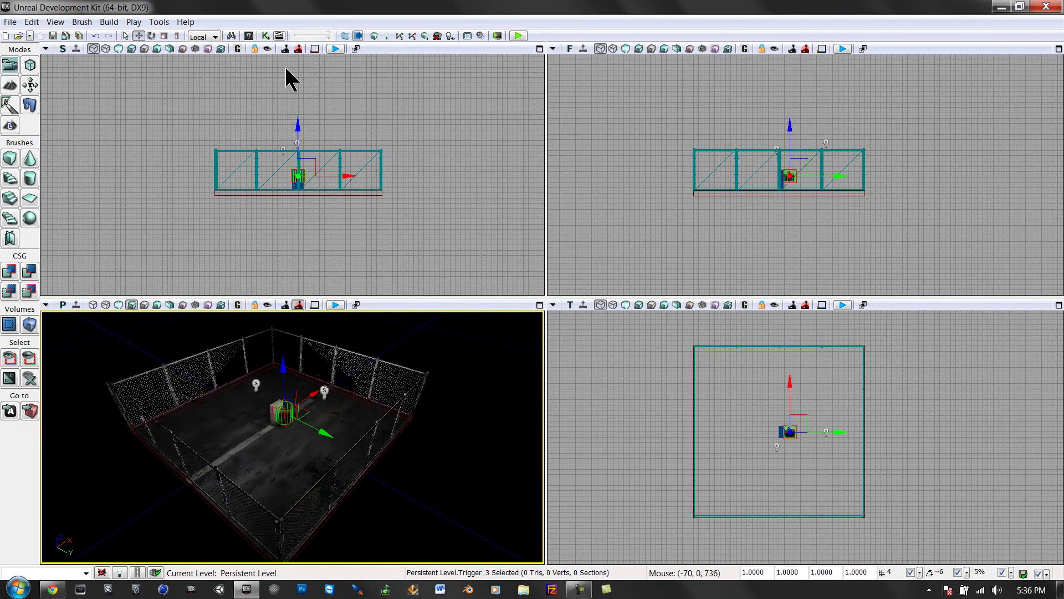
{"action": "left_click", "coordinate": [266, 35]}
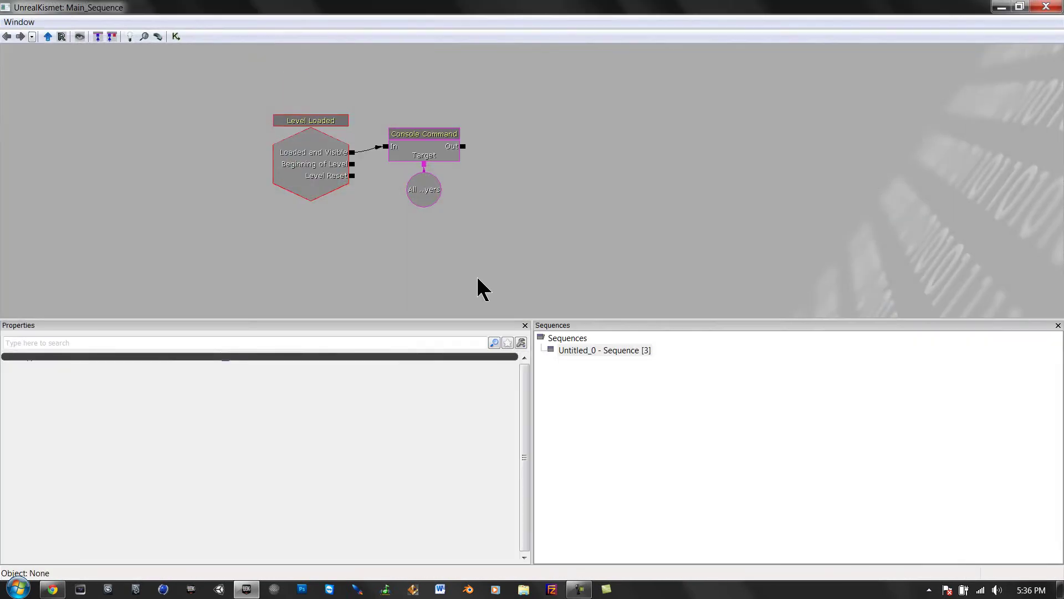
{"action": "left_click", "coordinate": [309, 167]}
{"action": "key", "text": "Delete"}
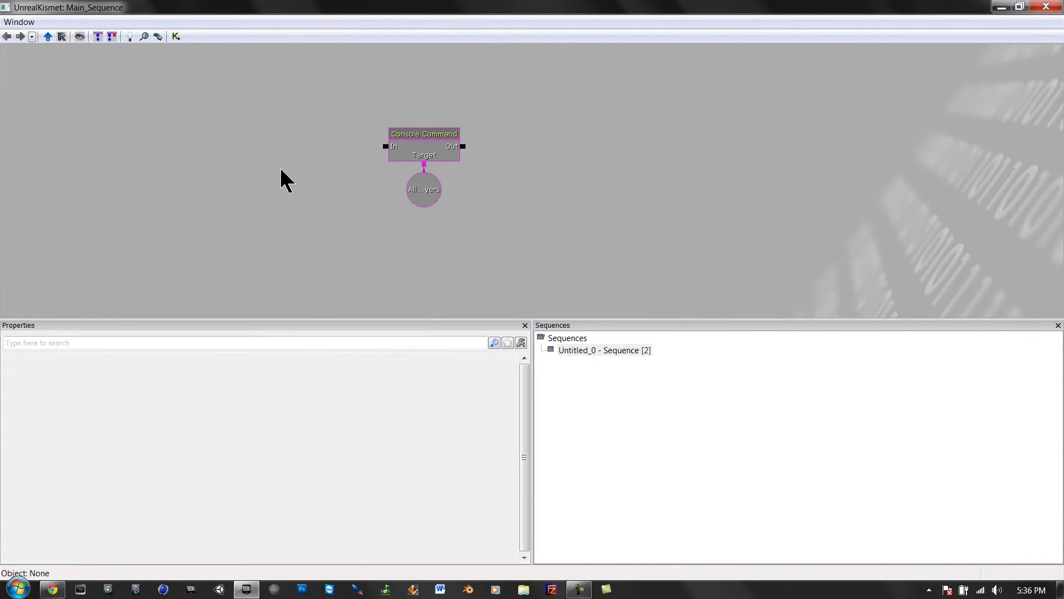
{"action": "right_click", "coordinate": [305, 143]}
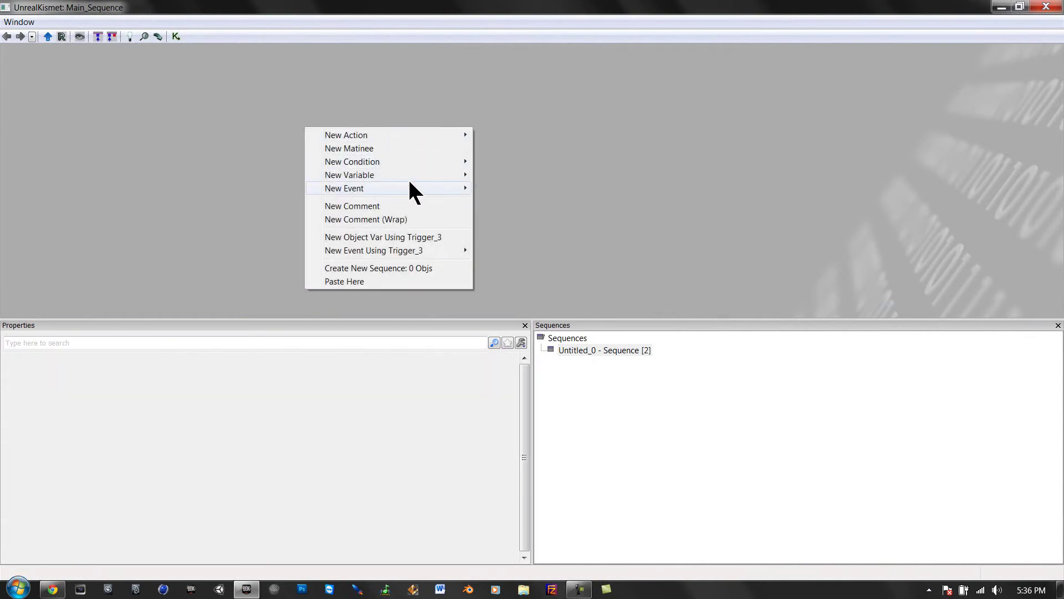
{"action": "mouse_move", "coordinate": [410, 183]}
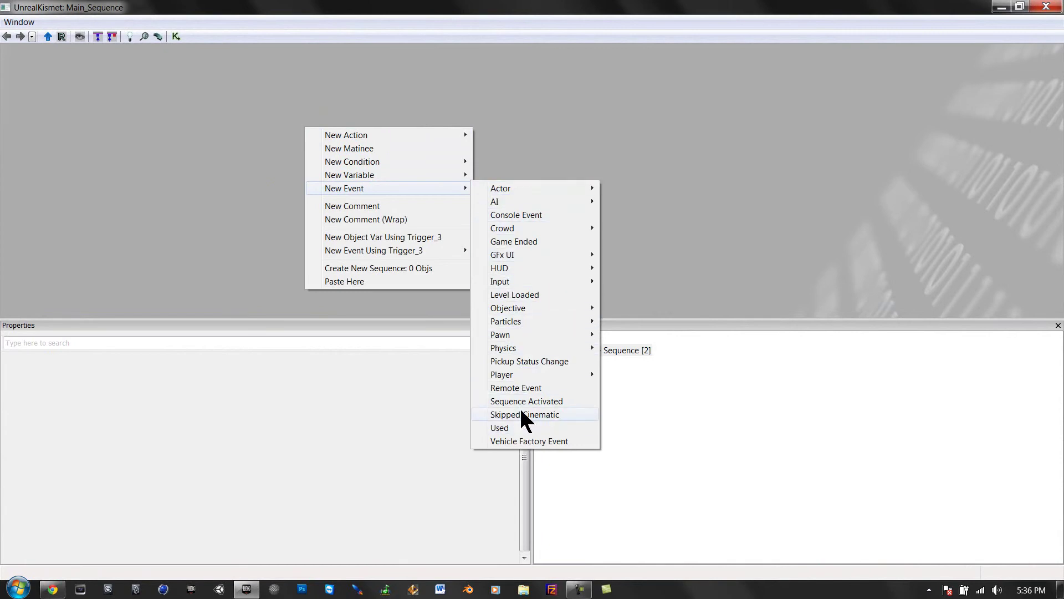
{"action": "right_click", "coordinate": [231, 126]}
{"action": "left_click", "coordinate": [285, 93]}
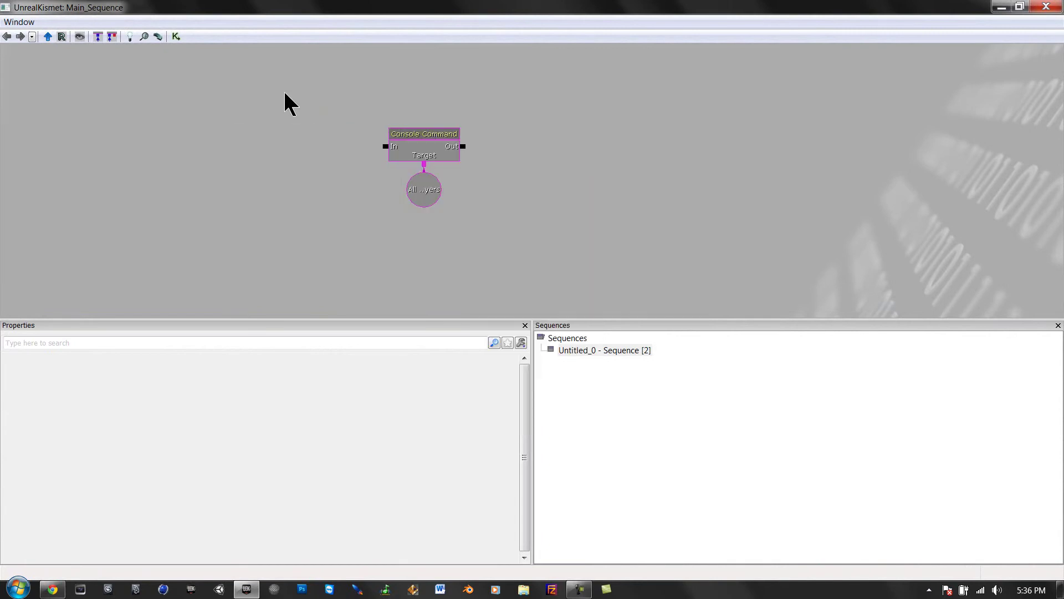
Add a Used event for Trigger_3 beside the Console Command and link its Used output to the command's In
{"action": "right_click", "coordinate": [306, 142]}
{"action": "mouse_move", "coordinate": [378, 260]}
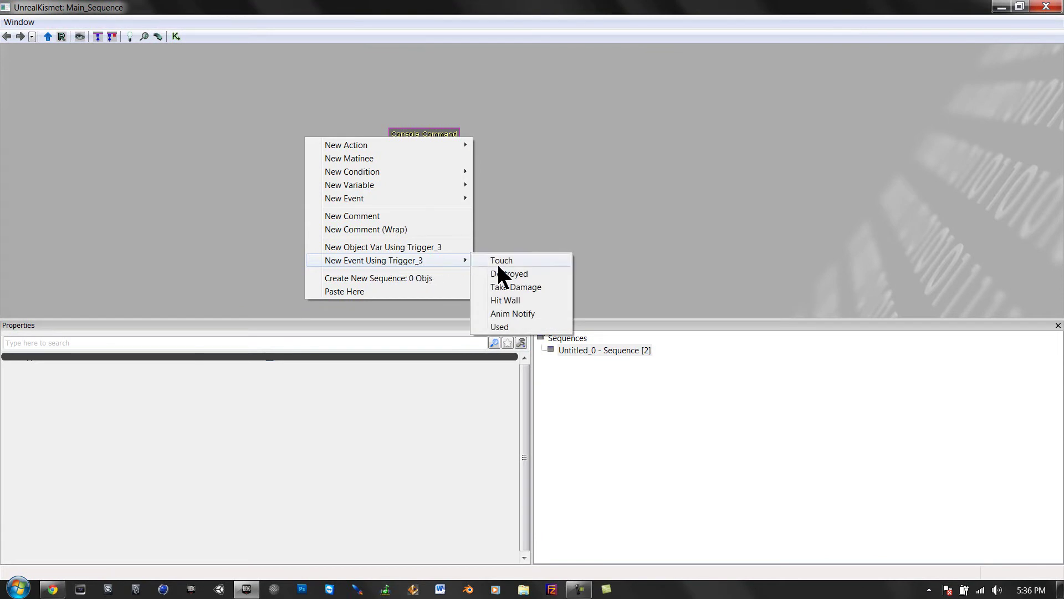
{"action": "left_click", "coordinate": [498, 326]}
{"action": "left_click_drag", "start_coordinate": [356, 203], "coordinate": [314, 164], "text": "ctrl"}
{"action": "left_click", "coordinate": [328, 149]}
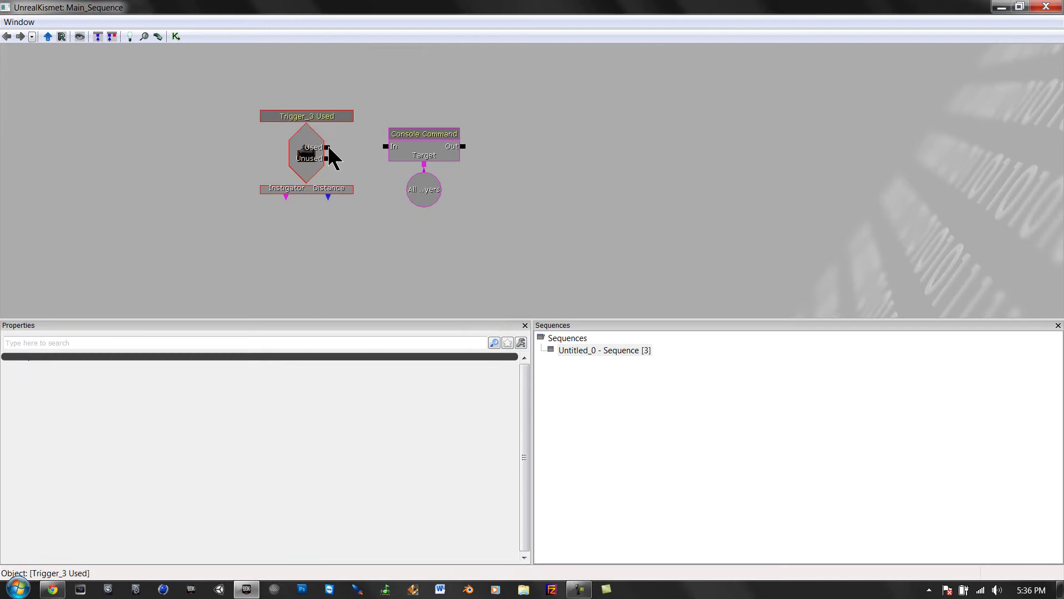
{"action": "left_click", "coordinate": [420, 147]}
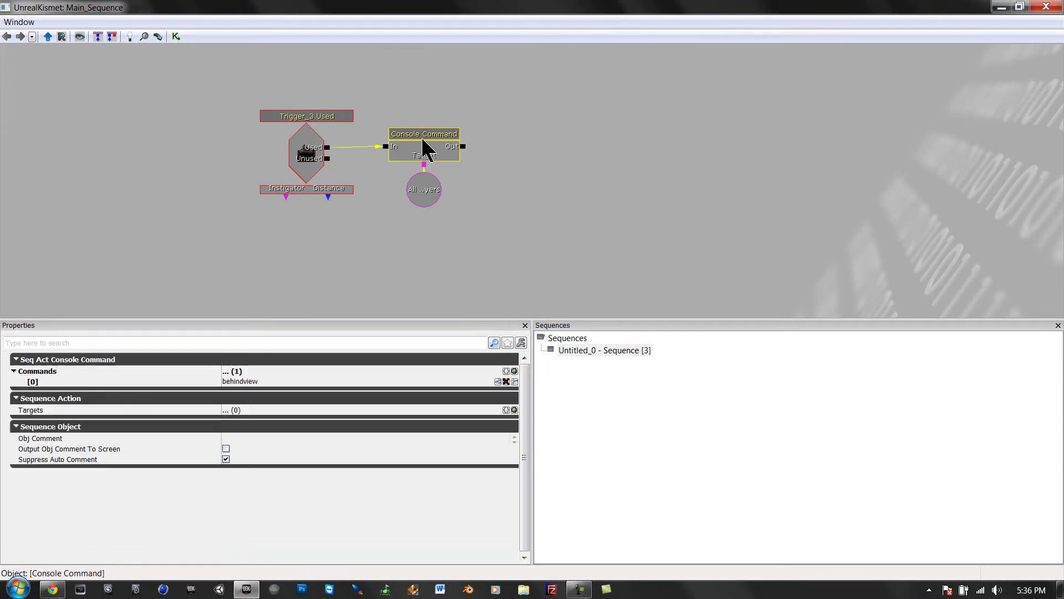
{"action": "left_click", "coordinate": [326, 179]}
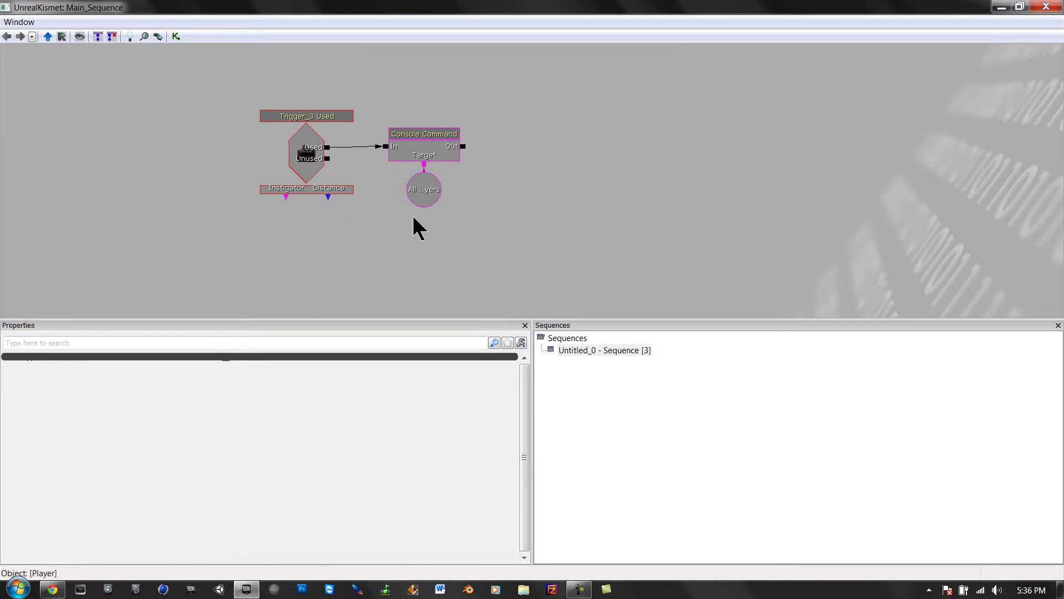
Set the Trigger_3 Used event's Max Trigger Count to 99999 and close Kismet
{"action": "left_click", "coordinate": [306, 154]}
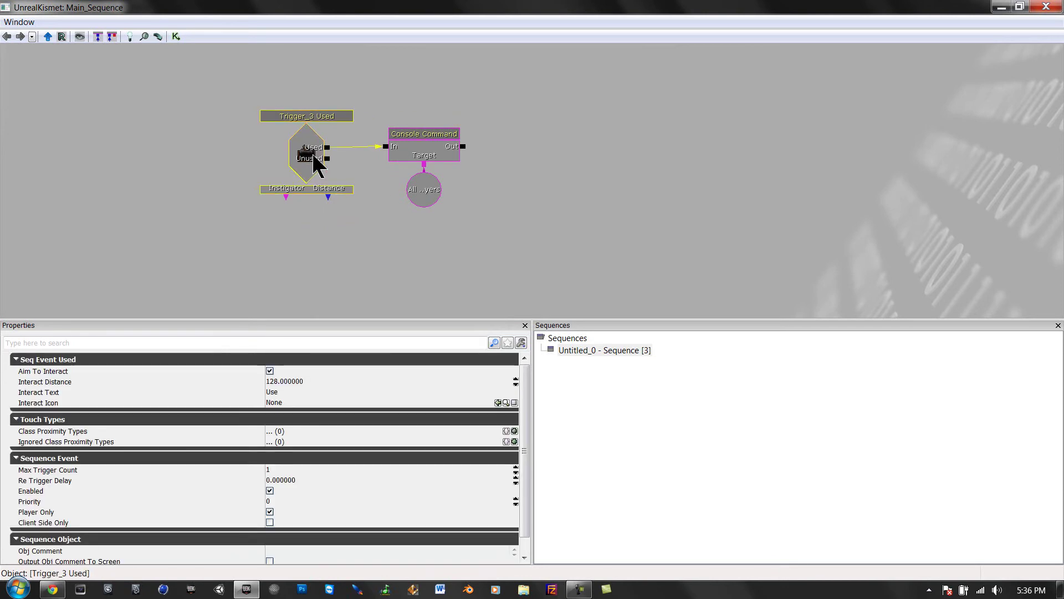
{"action": "left_click", "coordinate": [275, 469]}
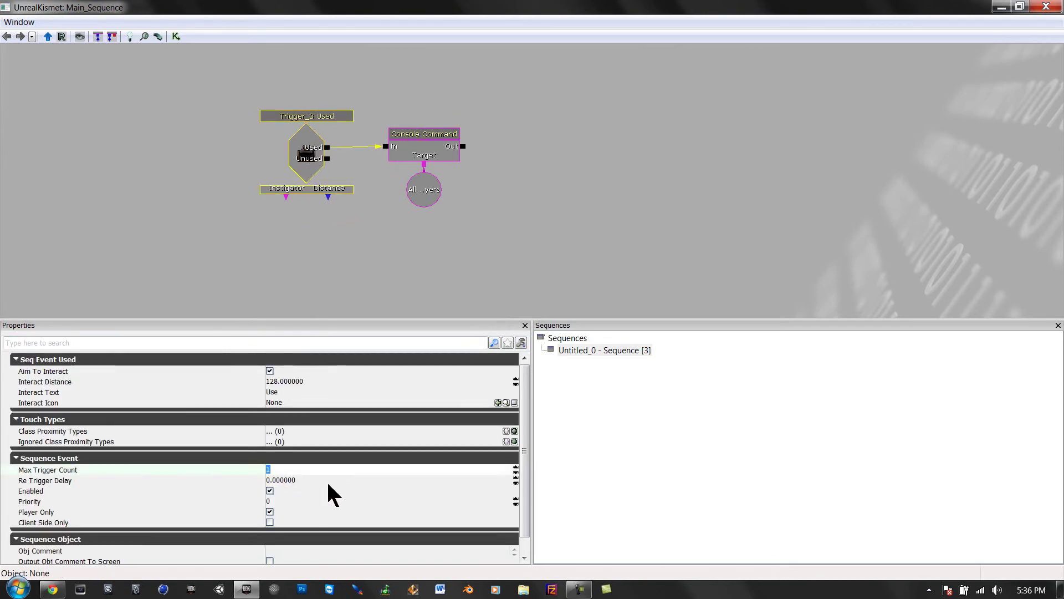
{"action": "type", "text": "99999"}
{"action": "key", "text": "Return"}
{"action": "left_click", "coordinate": [300, 231]}
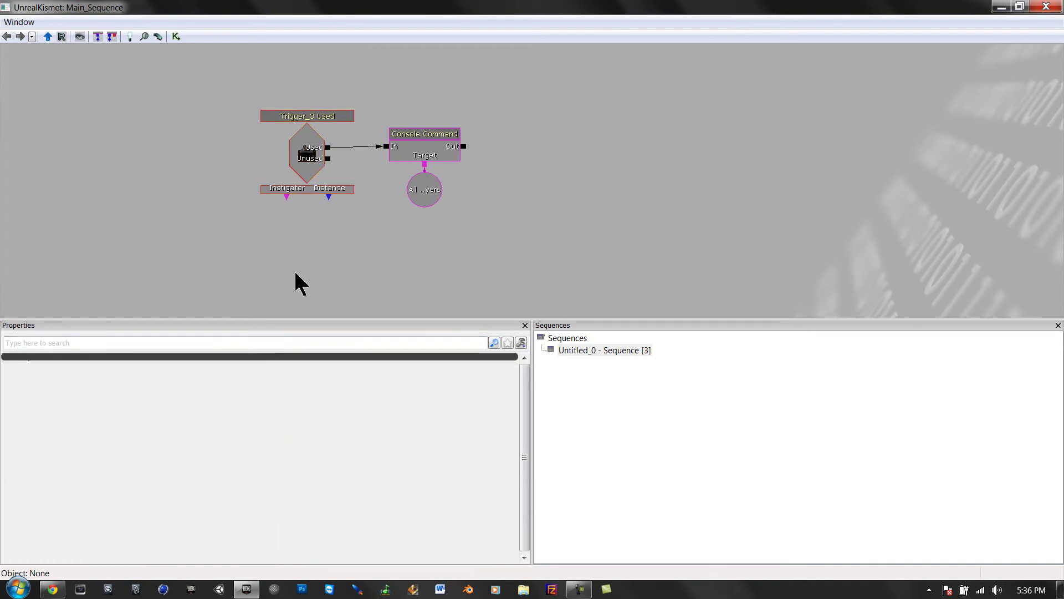
{"action": "left_click", "coordinate": [305, 178]}
{"action": "left_click", "coordinate": [669, 269]}
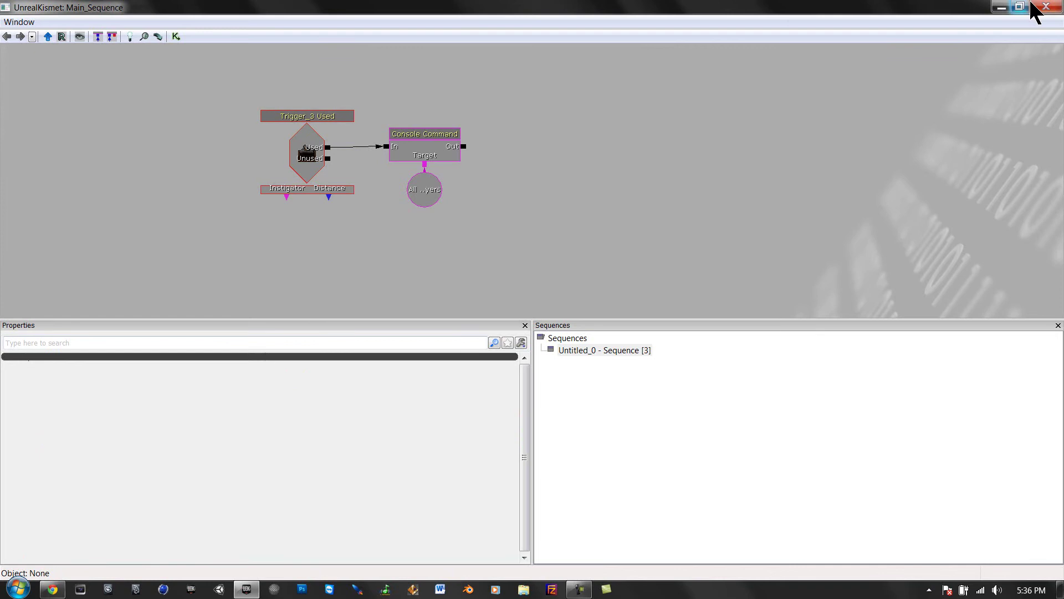
{"action": "left_click", "coordinate": [1045, 7]}
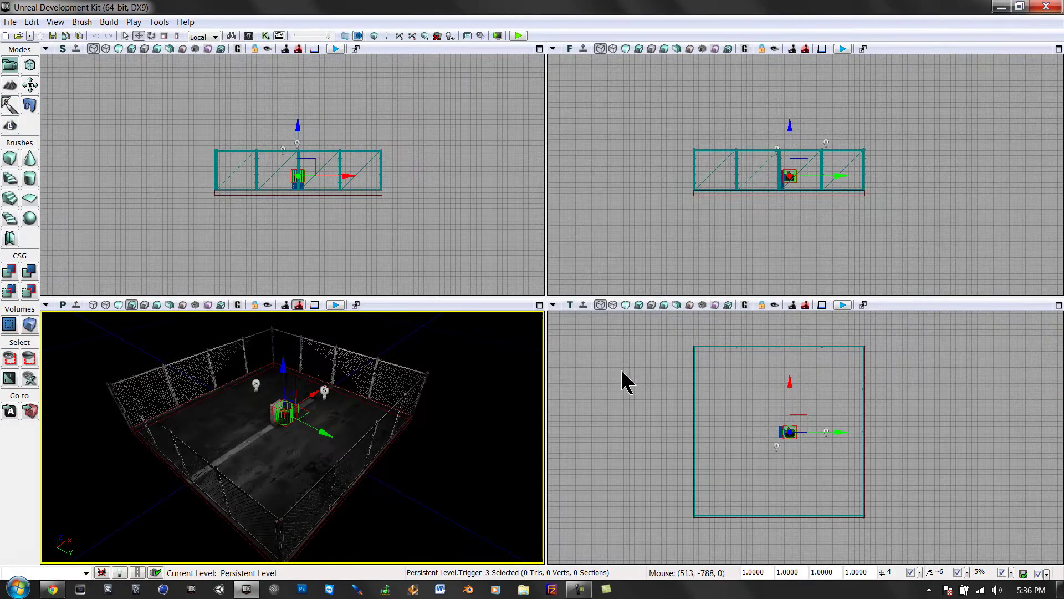
Play the level from the arena floor, walk up to the switch, and use it to change to the behind-view camera
{"action": "right_click", "coordinate": [311, 442]}
{"action": "left_click", "coordinate": [357, 434]}
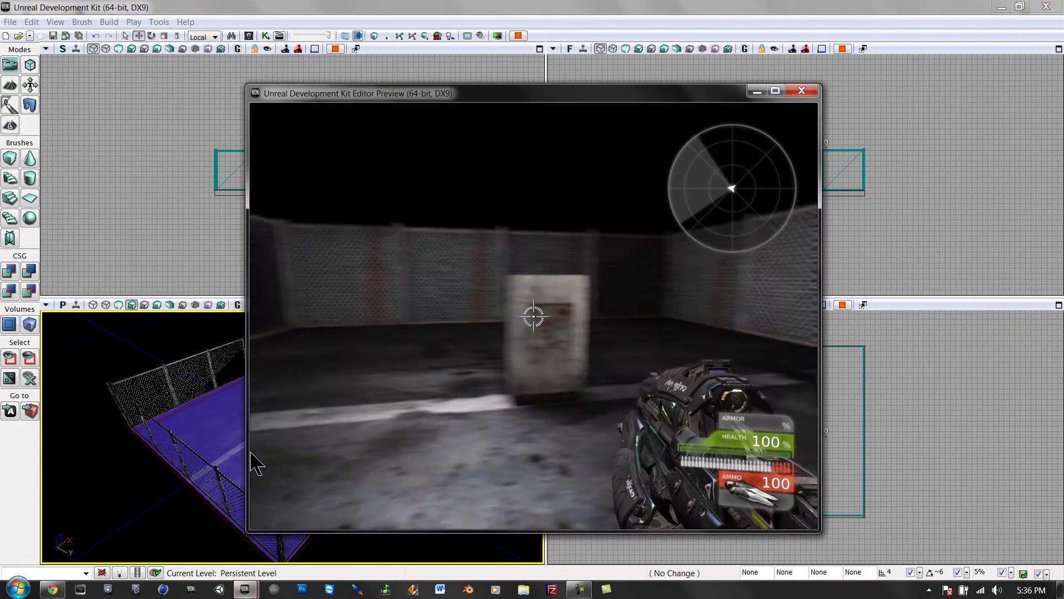
{"action": "key", "text": "w"}
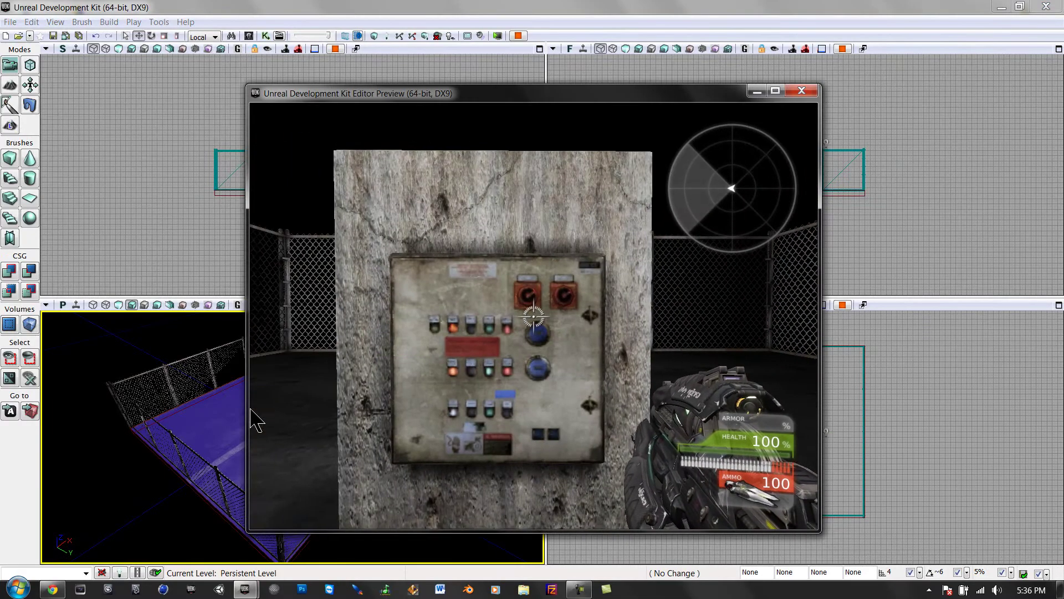
{"action": "key", "text": "s"}
{"action": "key", "text": "w"}
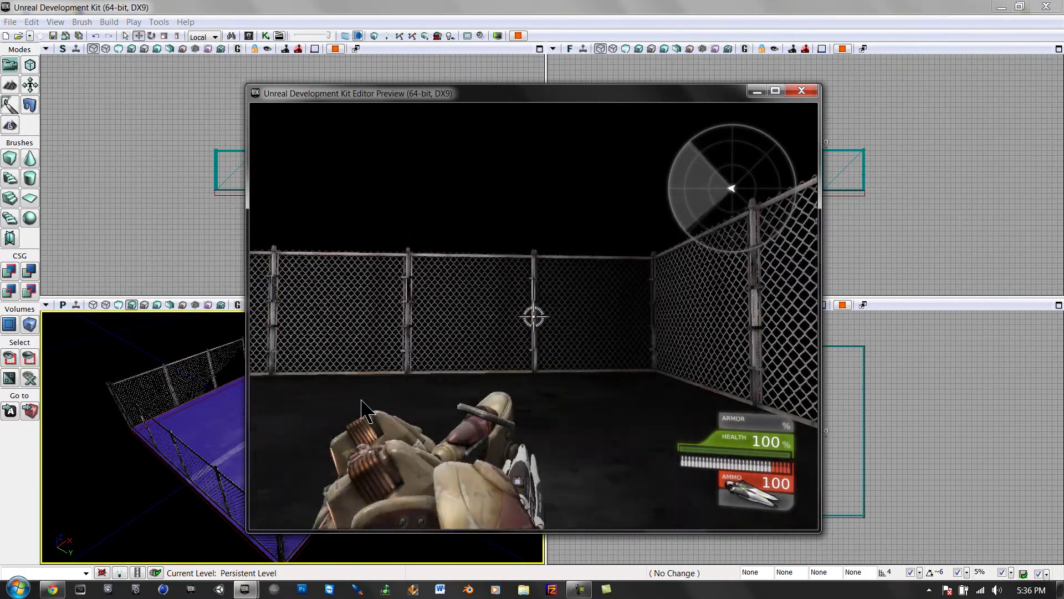
Shoot and move in the behind-view camera, and use the switch again to return to first-person view
{"action": "left_click", "coordinate": [364, 409]}
{"action": "left_click", "coordinate": [363, 408]}
{"action": "left_click", "coordinate": [296, 279]}
{"action": "left_click", "coordinate": [253, 382]}
{"action": "key", "text": "w"}
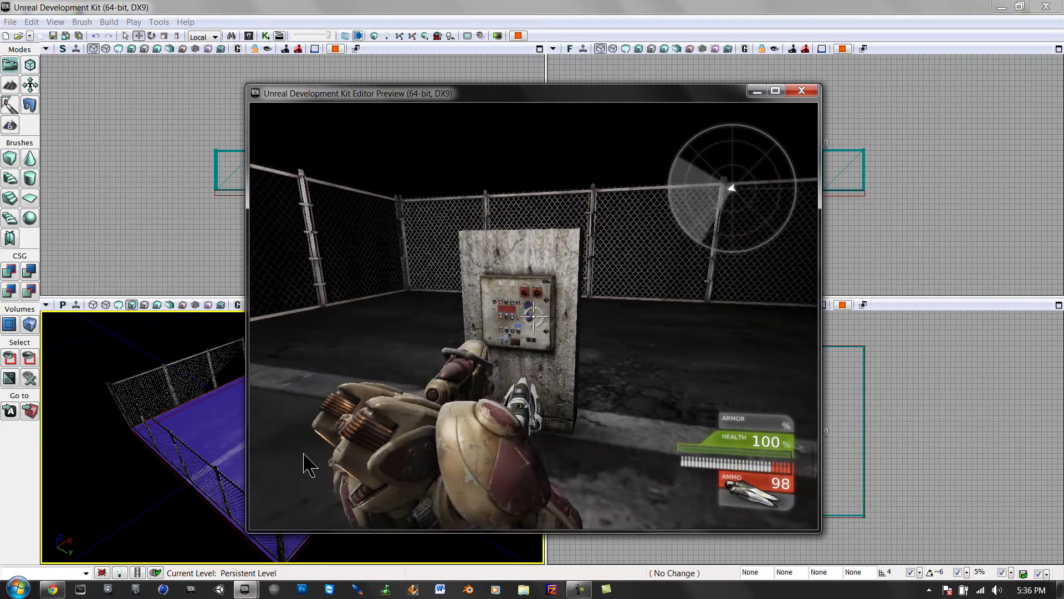
{"action": "key", "text": "w"}
{"action": "left_click", "coordinate": [466, 344]}
{"action": "left_click", "coordinate": [356, 298]}
{"action": "left_click", "coordinate": [254, 403]}
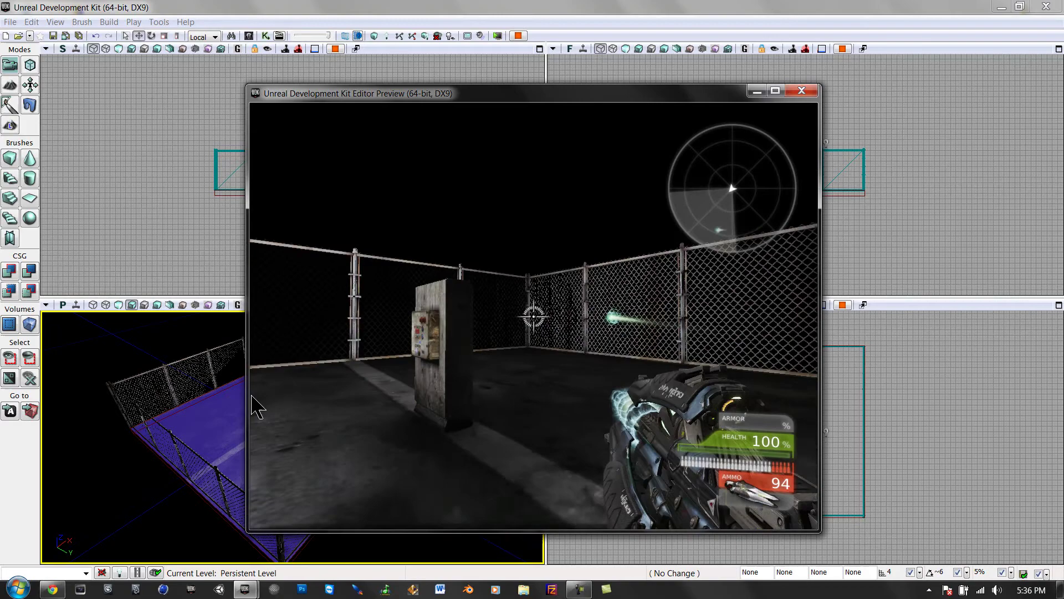
Shoot the concrete block with the switch until it breaks apart, and exit the preview
{"action": "mouse_move", "coordinate": [281, 407]}
{"action": "right_mouse_down"}
{"action": "mouse_move", "coordinate": [272, 368]}
{"action": "mouse_move", "coordinate": [274, 421]}
{"action": "mouse_move", "coordinate": [282, 383]}
{"action": "mouse_move", "coordinate": [287, 398]}
{"action": "right_mouse_up"}
{"action": "key", "text": "w"}
{"action": "left_click_drag", "start_coordinate": [286, 410], "coordinate": [285, 445]}
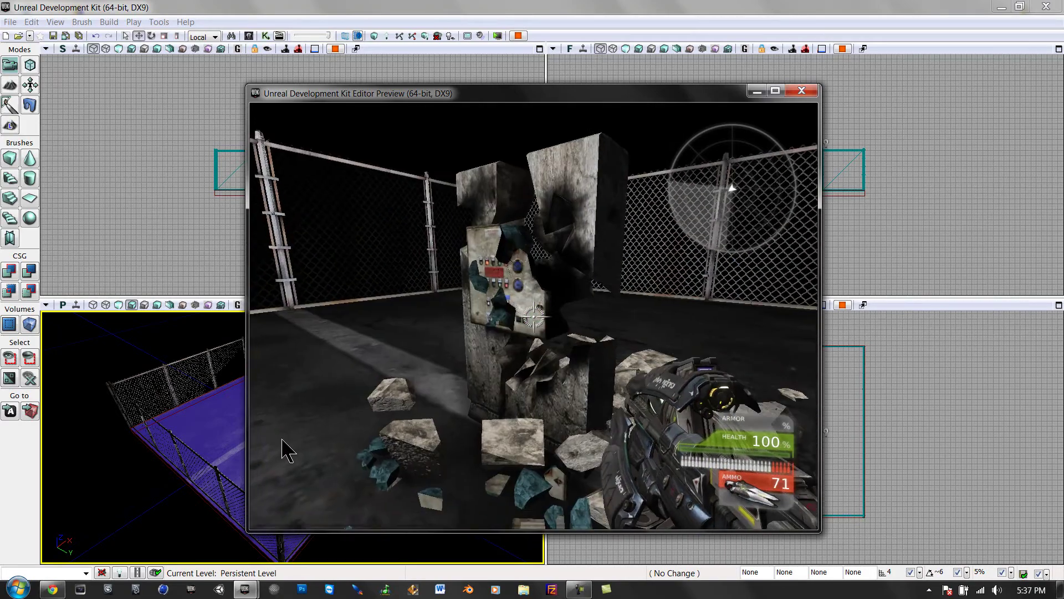
{"action": "key", "text": "Escape"}
Examine the arena in the perspective view, selecting the trigger and the fractured concrete block in turn
{"action": "scroll", "coordinate": [293, 383], "scroll_direction": "down", "scroll_amount": 5}
{"action": "key", "text": "d"}
{"action": "right_click_drag", "start_coordinate": [291, 384], "coordinate": [252, 382]}
{"action": "key", "text": "w"}
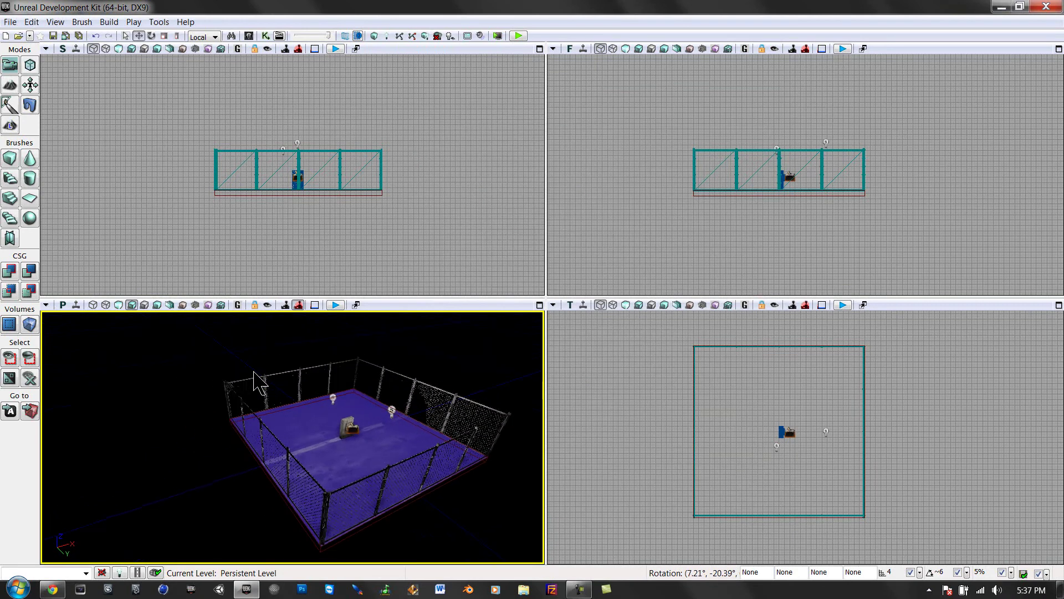
{"action": "left_click_drag", "start_coordinate": [254, 372], "coordinate": [261, 379]}
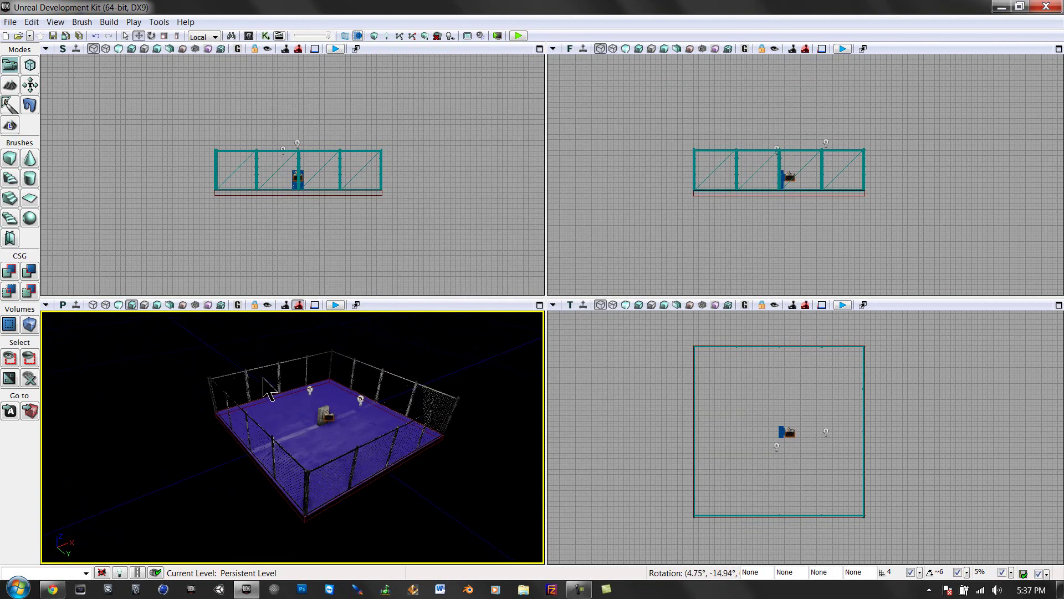
{"action": "left_click_drag", "start_coordinate": [264, 388], "coordinate": [288, 395]}
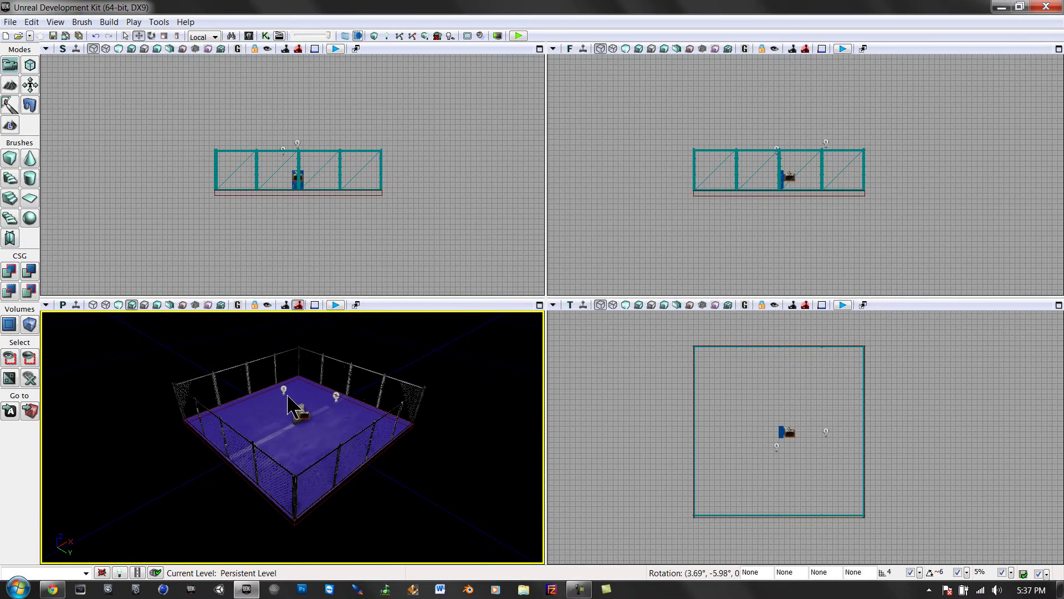
{"action": "left_click", "coordinate": [303, 416]}
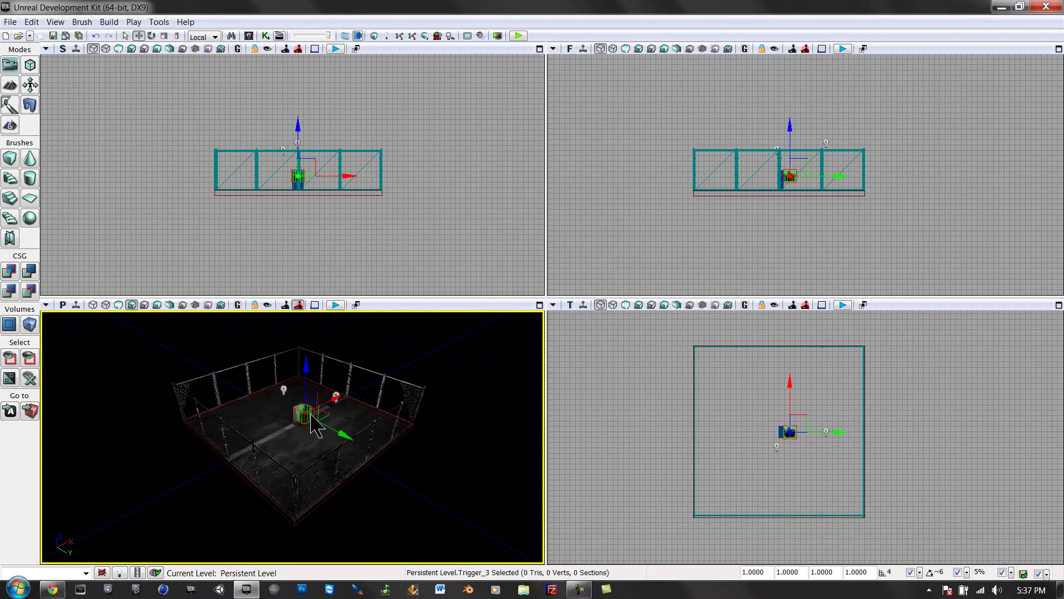
{"action": "left_click_drag", "start_coordinate": [422, 377], "coordinate": [386, 379]}
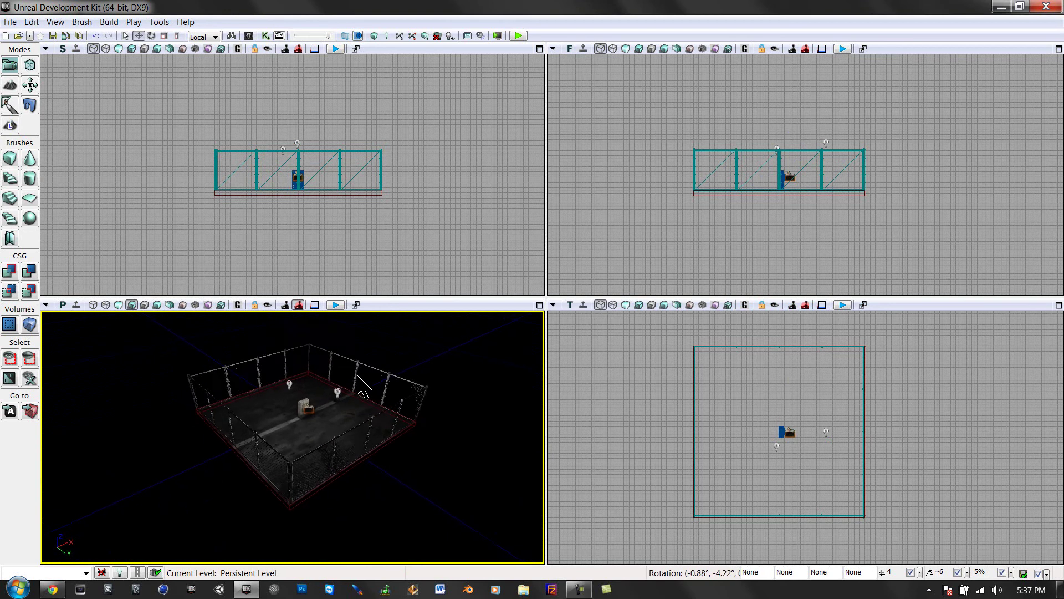
{"action": "left_click", "coordinate": [306, 423]}
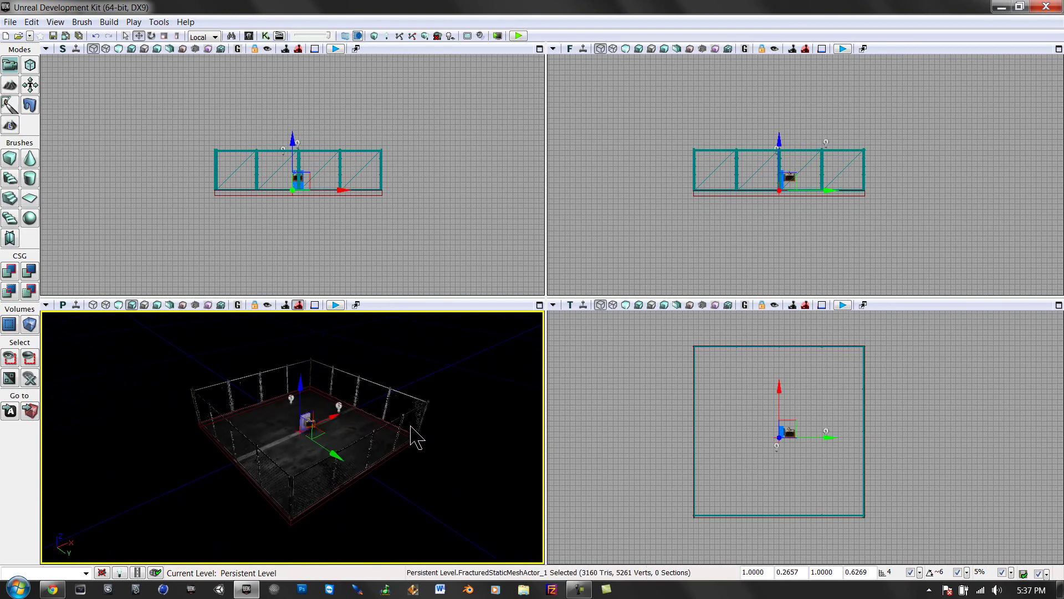
{"action": "left_click", "coordinate": [675, 379]}
{"action": "left_click", "coordinate": [464, 441]}
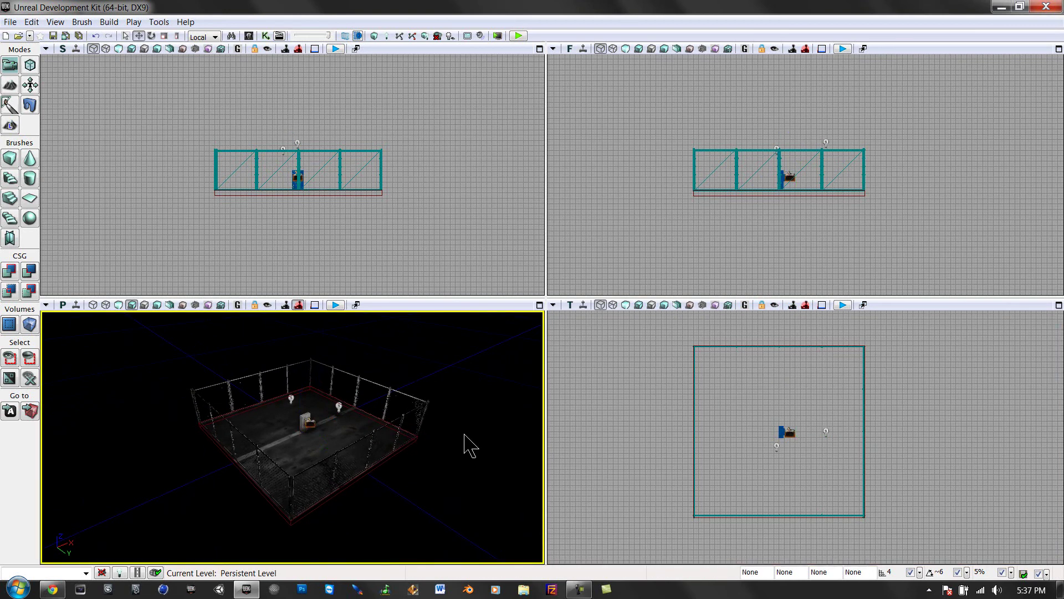
Play the level again from the arena floor, shoot the concrete block from different sides, and exit the preview
{"action": "key", "text": "w"}
{"action": "right_click_drag", "start_coordinate": [448, 415], "coordinate": [378, 441]}
{"action": "right_click", "coordinate": [349, 457]}
{"action": "left_click", "coordinate": [374, 426]}
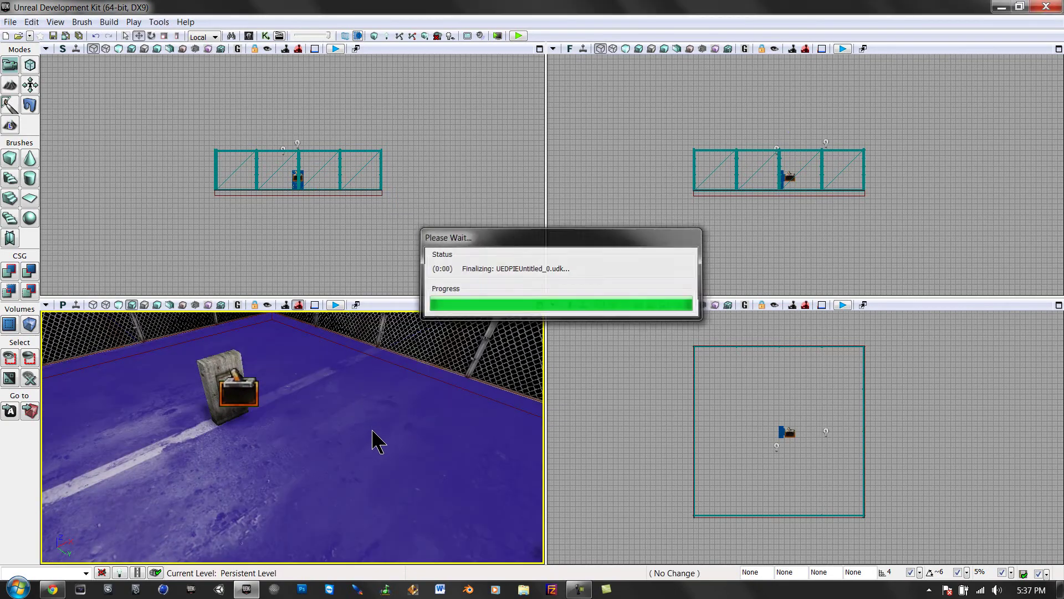
{"action": "key", "text": "d"}
{"action": "mouse_move", "coordinate": [251, 432]}
{"action": "right_mouse_down"}
{"action": "mouse_move", "coordinate": [252, 421]}
{"action": "mouse_move", "coordinate": [255, 449]}
{"action": "mouse_move", "coordinate": [294, 461]}
{"action": "mouse_move", "coordinate": [295, 408]}
{"action": "right_mouse_up"}
{"action": "mouse_move", "coordinate": [294, 418]}
{"action": "left_mouse_down"}
{"action": "mouse_move", "coordinate": [273, 408]}
{"action": "mouse_move", "coordinate": [255, 423]}
{"action": "mouse_move", "coordinate": [252, 391]}
{"action": "mouse_move", "coordinate": [255, 454]}
{"action": "mouse_move", "coordinate": [278, 440]}
{"action": "mouse_move", "coordinate": [290, 465]}
{"action": "left_mouse_up"}
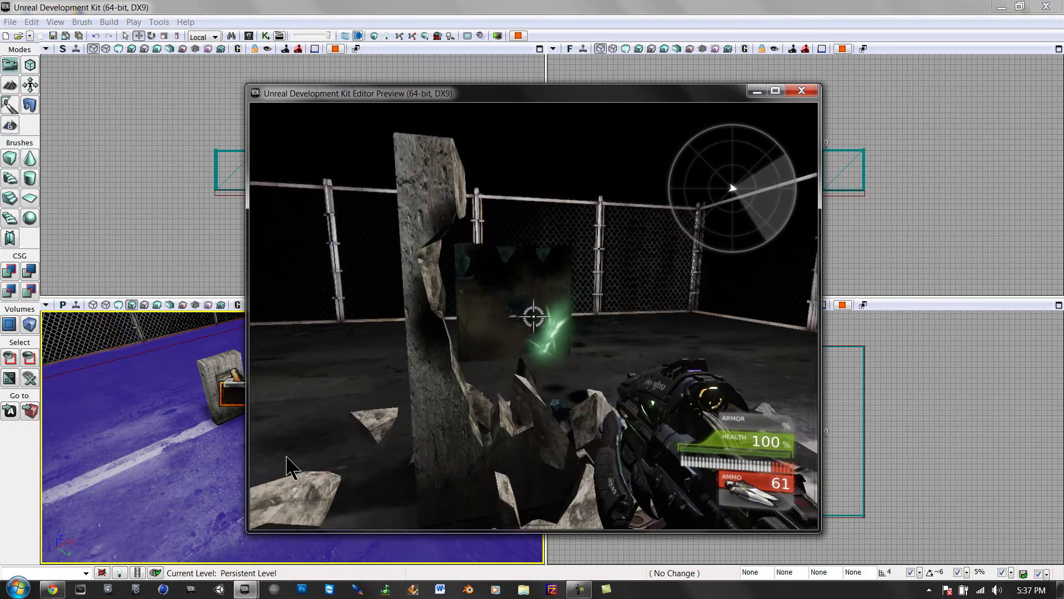
{"action": "left_click_drag", "start_coordinate": [252, 410], "coordinate": [288, 399]}
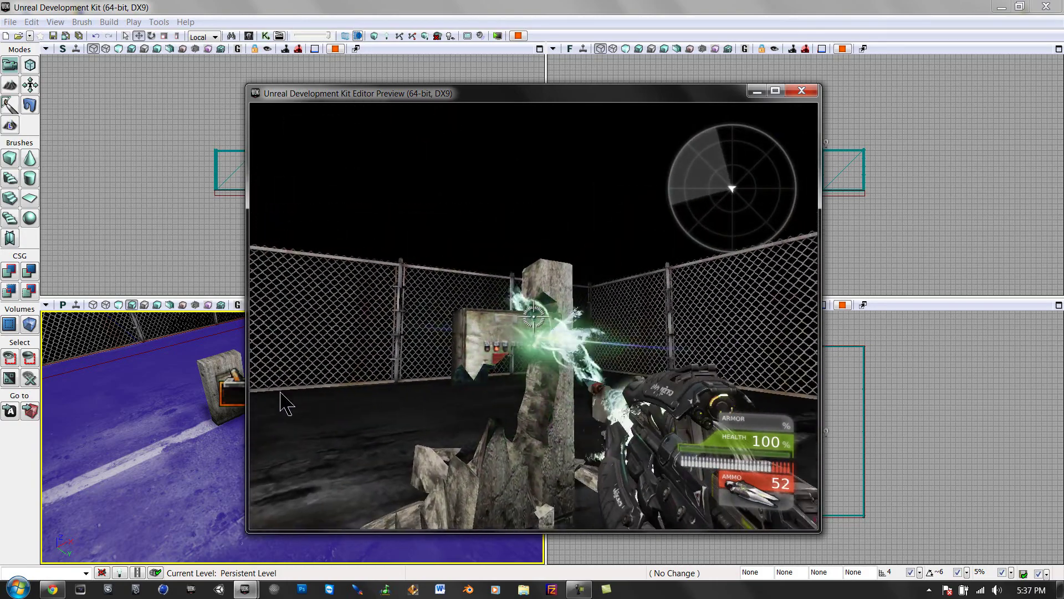
{"action": "key", "text": "Escape"}
{"action": "right_click_drag", "start_coordinate": [276, 402], "coordinate": [245, 408]}
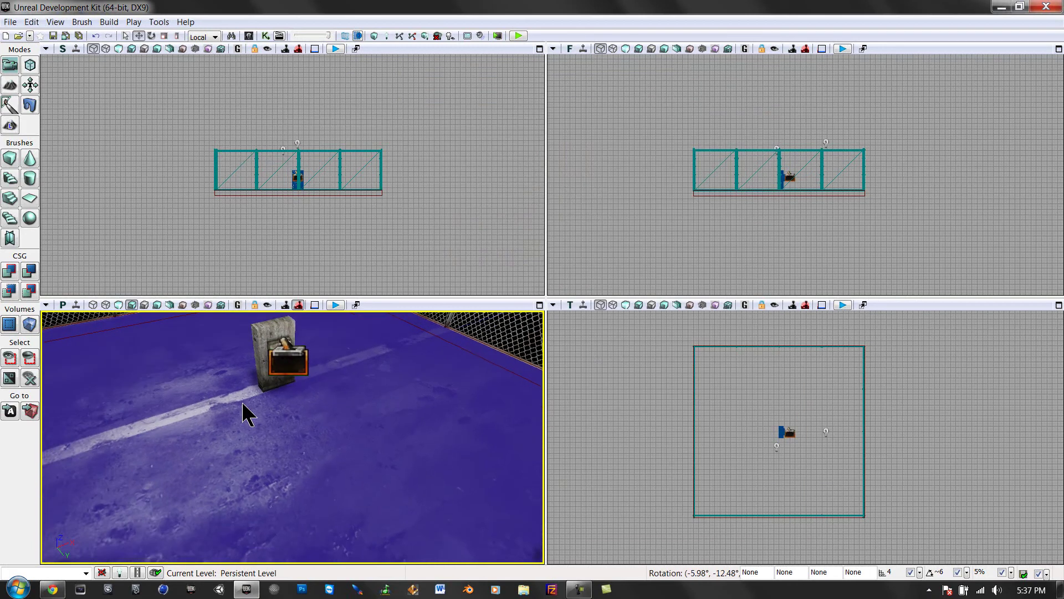
{"action": "scroll", "coordinate": [245, 409], "scroll_direction": "down", "scroll_amount": 7}
{"action": "mouse_move", "coordinate": [243, 413]}
{"action": "left_mouse_down"}
{"action": "mouse_move", "coordinate": [262, 411]}
{"action": "mouse_move", "coordinate": [249, 400]}
{"action": "left_mouse_up"}
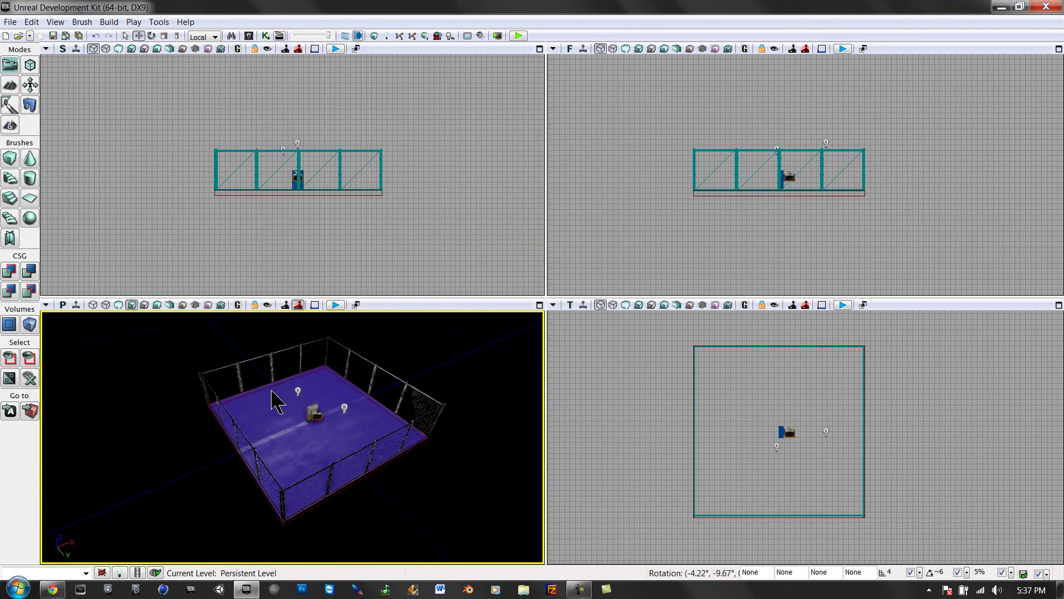
{"action": "left_click", "coordinate": [587, 591]}
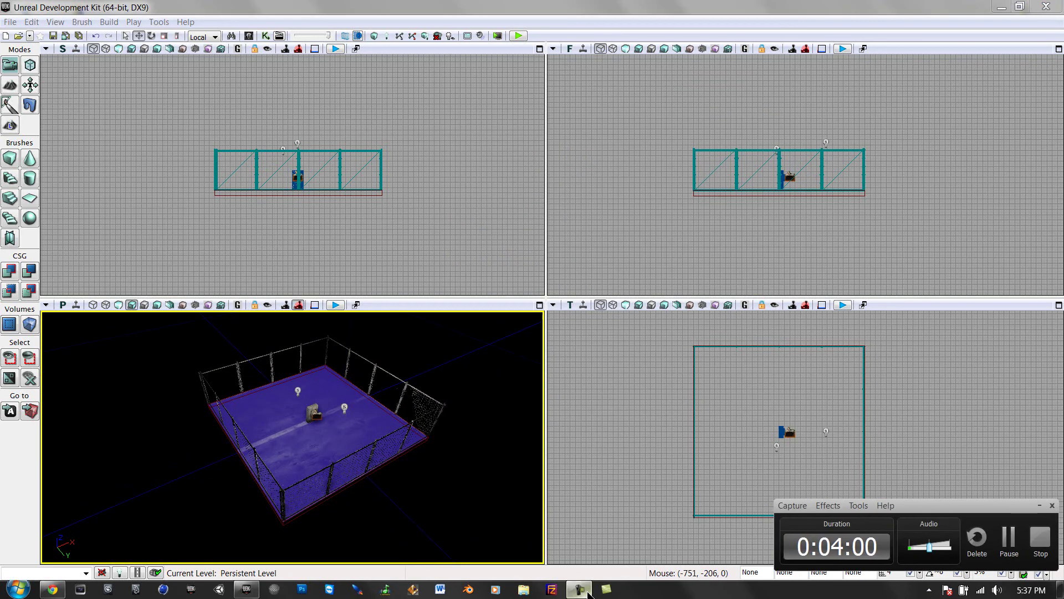
{"action": "left_click", "coordinate": [1010, 7]}
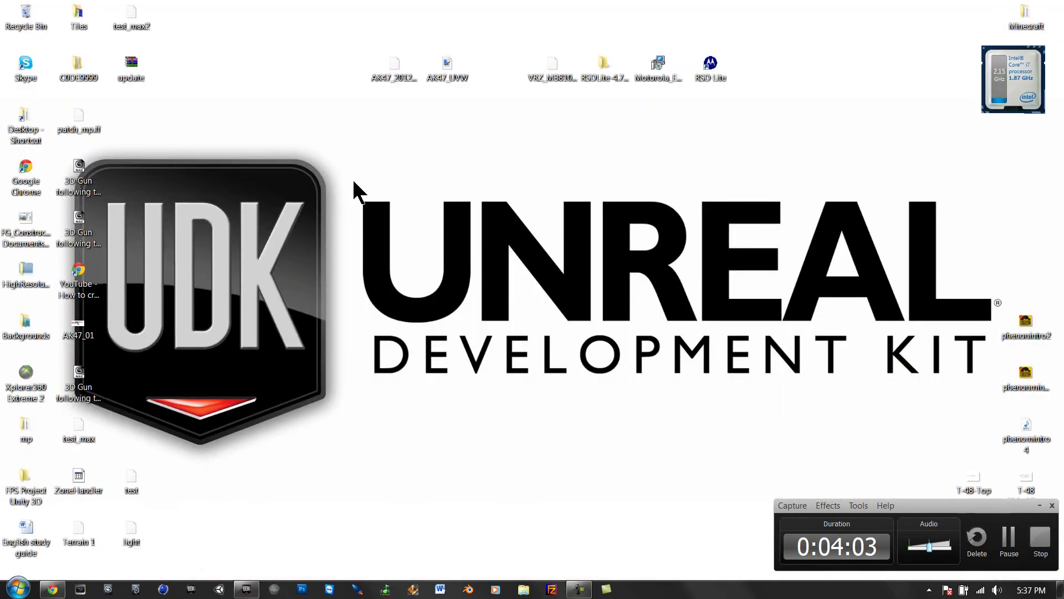
{"action": "left_click_drag", "start_coordinate": [353, 182], "coordinate": [1008, 405]}
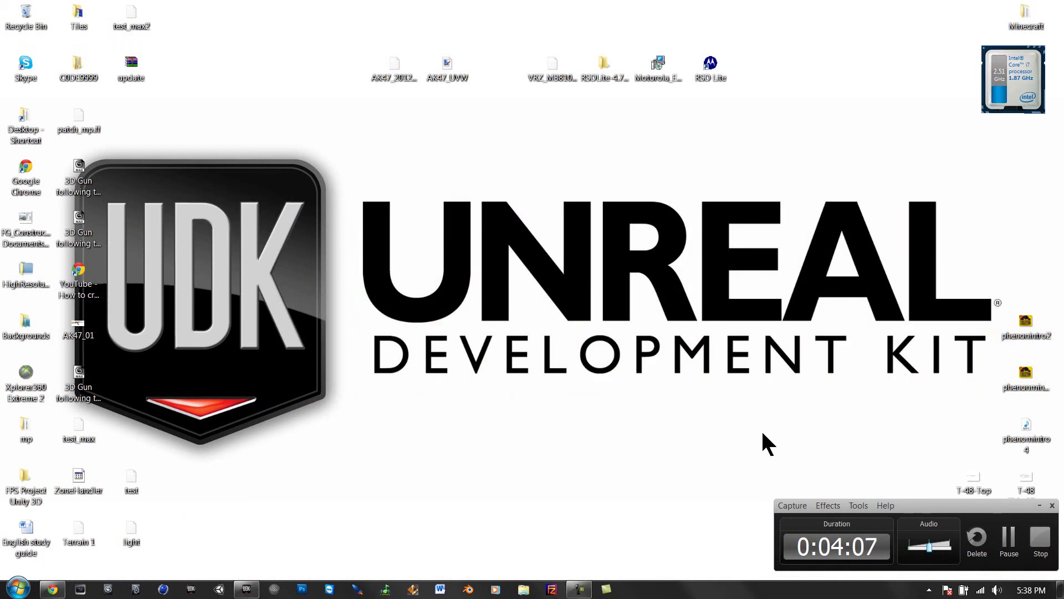